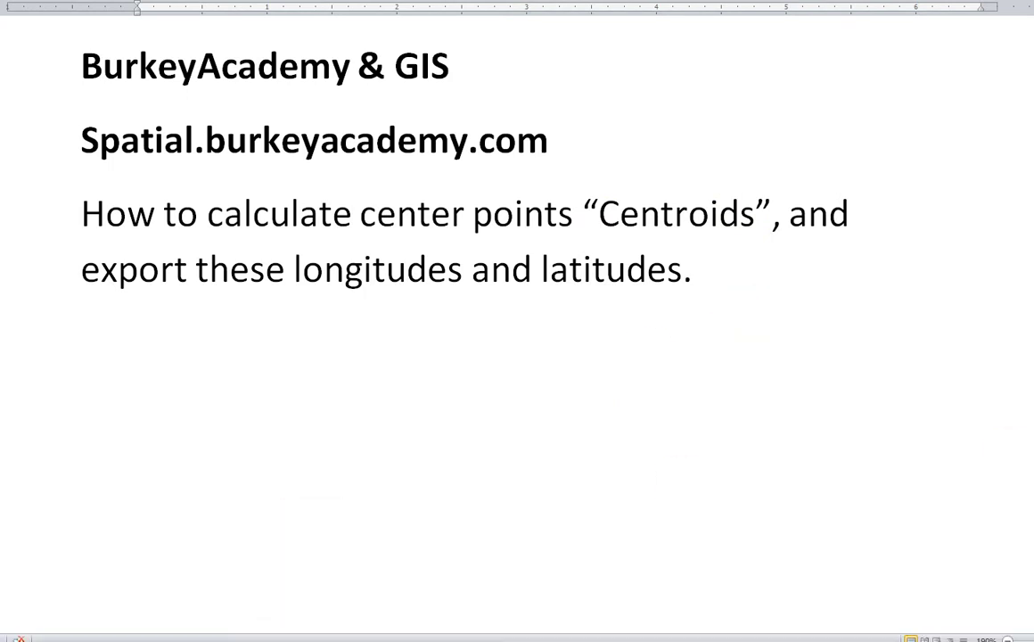
- Switch from the Word centroids title page to the MapWindow GIS 4.8.6 Welcome dialog
key("alt+Tab")
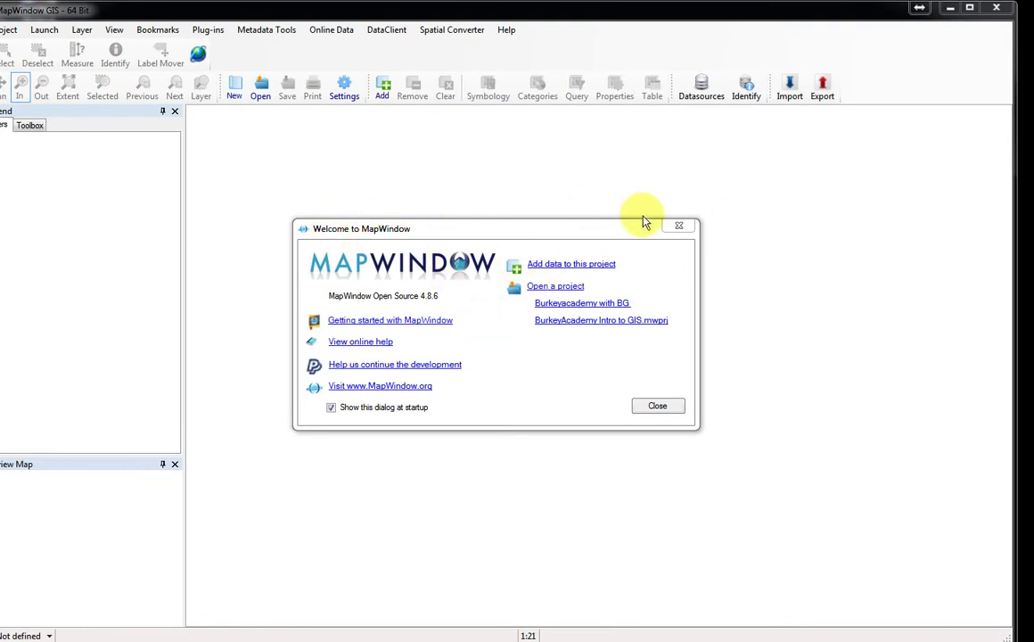
- Dismiss the Welcome dialog and add ne_110m_admin_0_countries_lakes.shp as a map layer
left_click(661, 405)
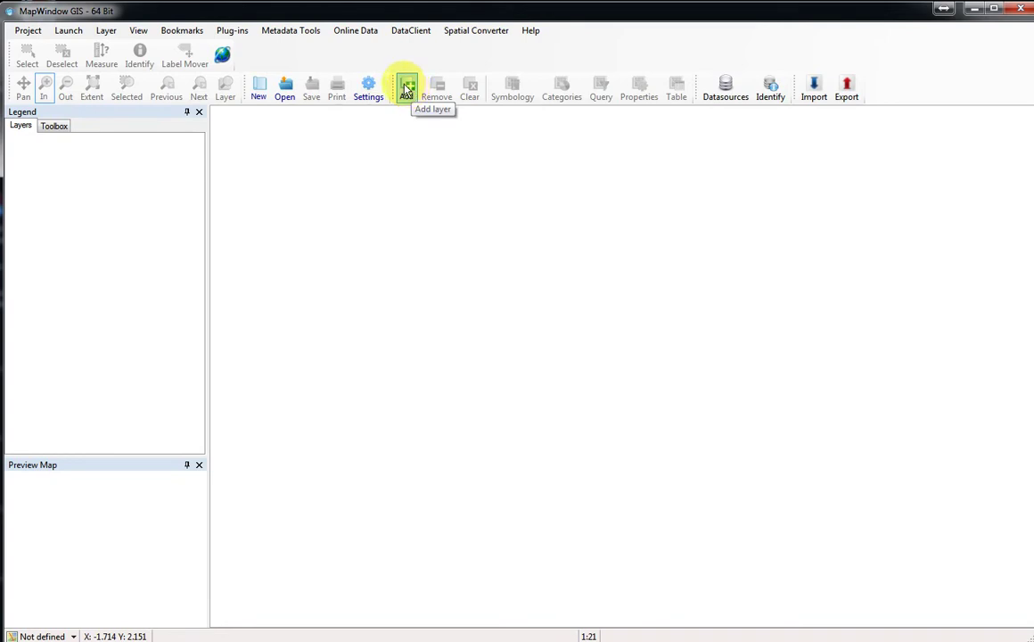
left_click(407, 89)
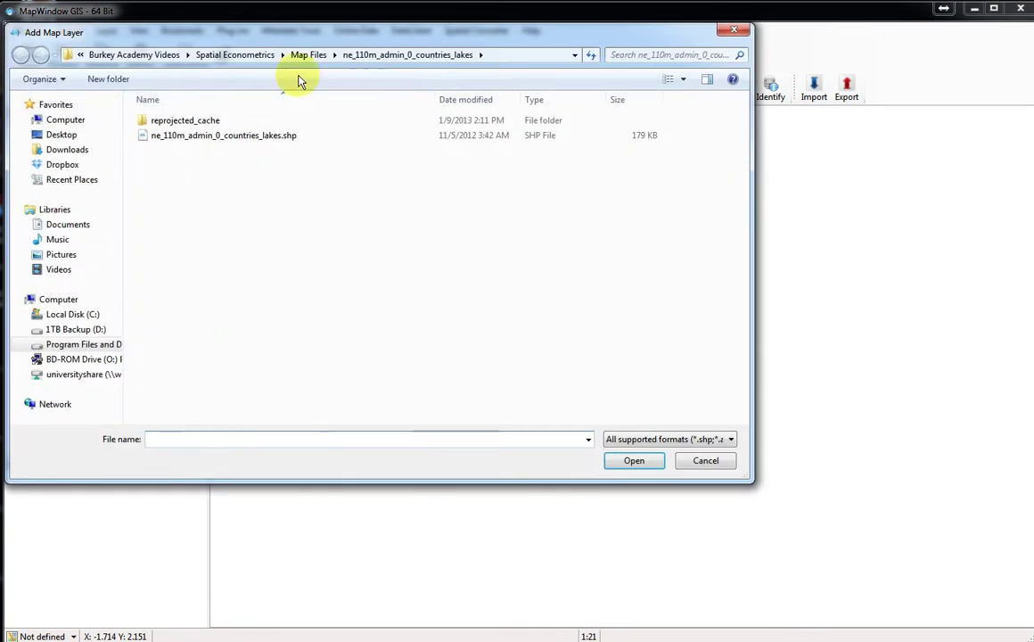
left_click_drag(272, 37, 272, 18)
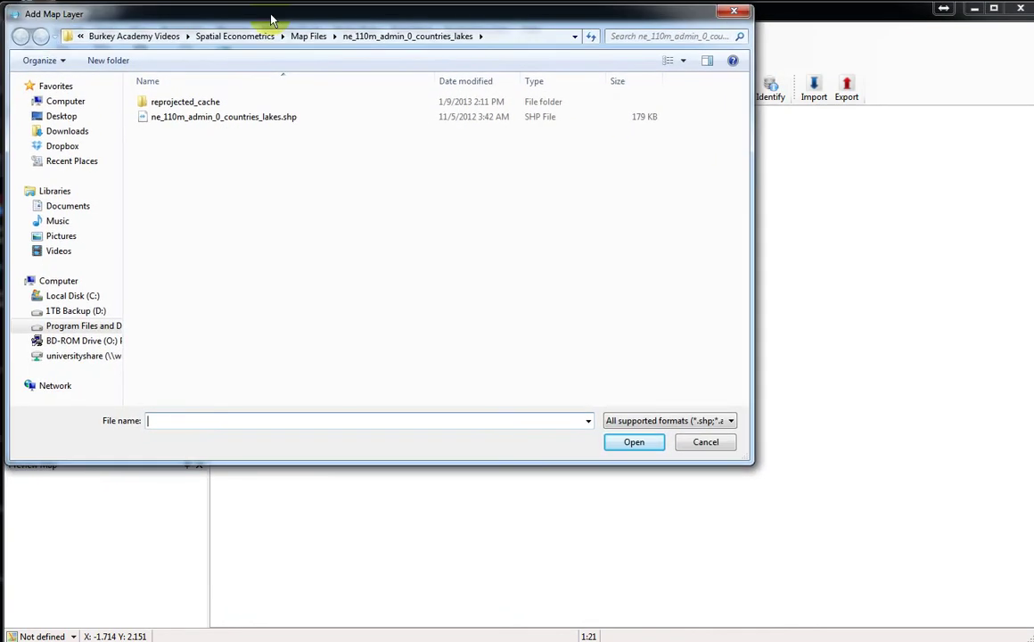
double_click(229, 121)
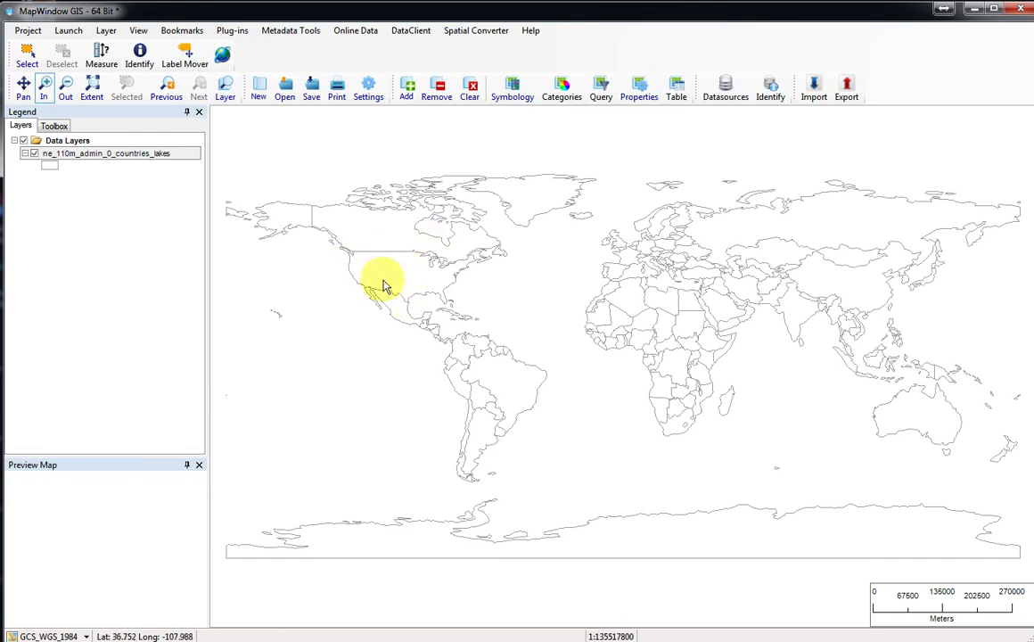
right_click(81, 158)
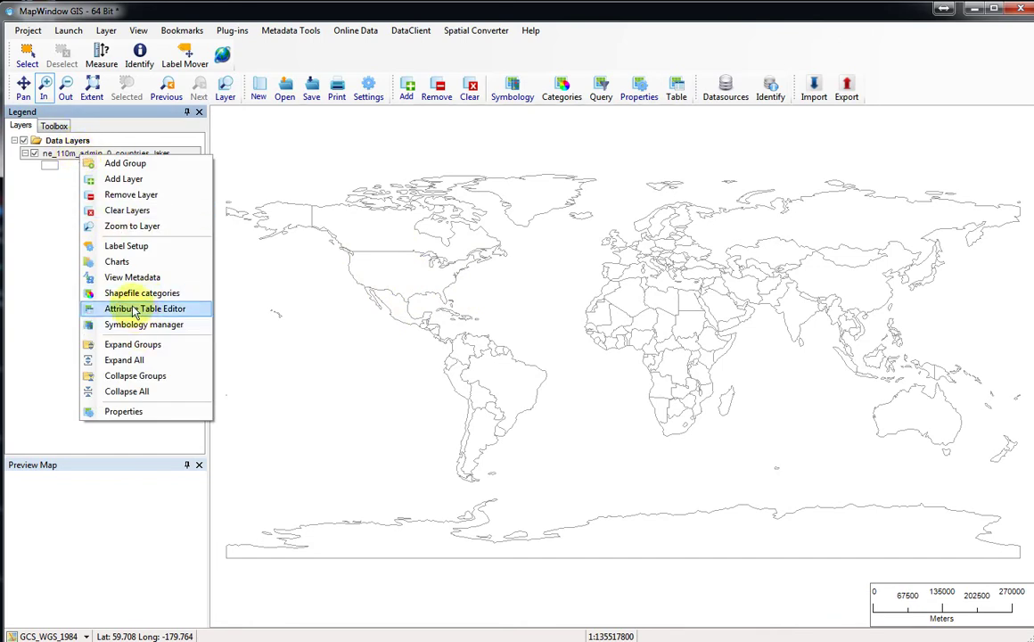
right_click(73, 152)
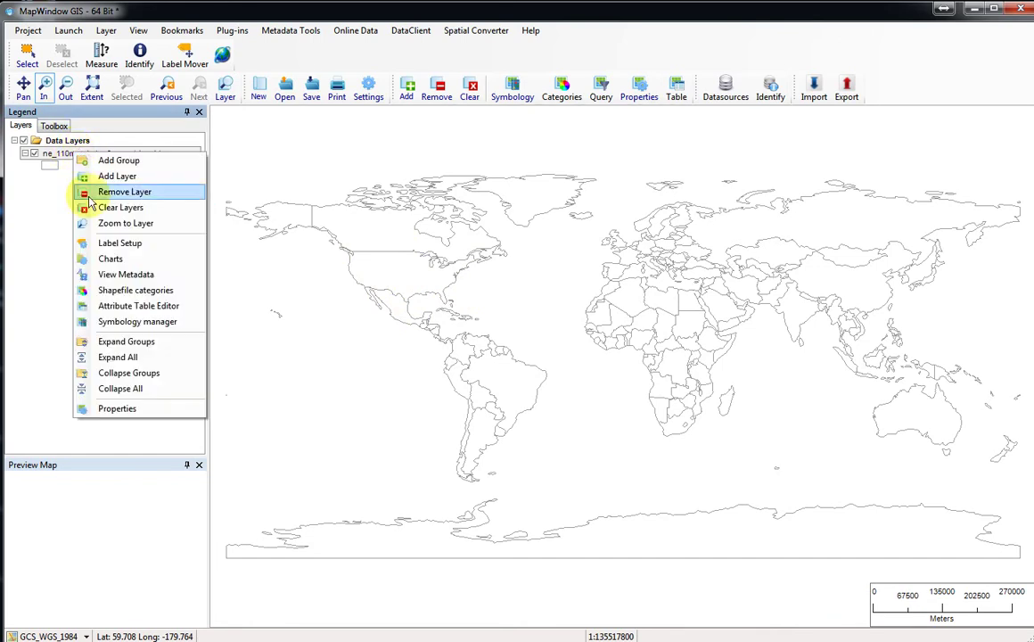
left_click(114, 306)
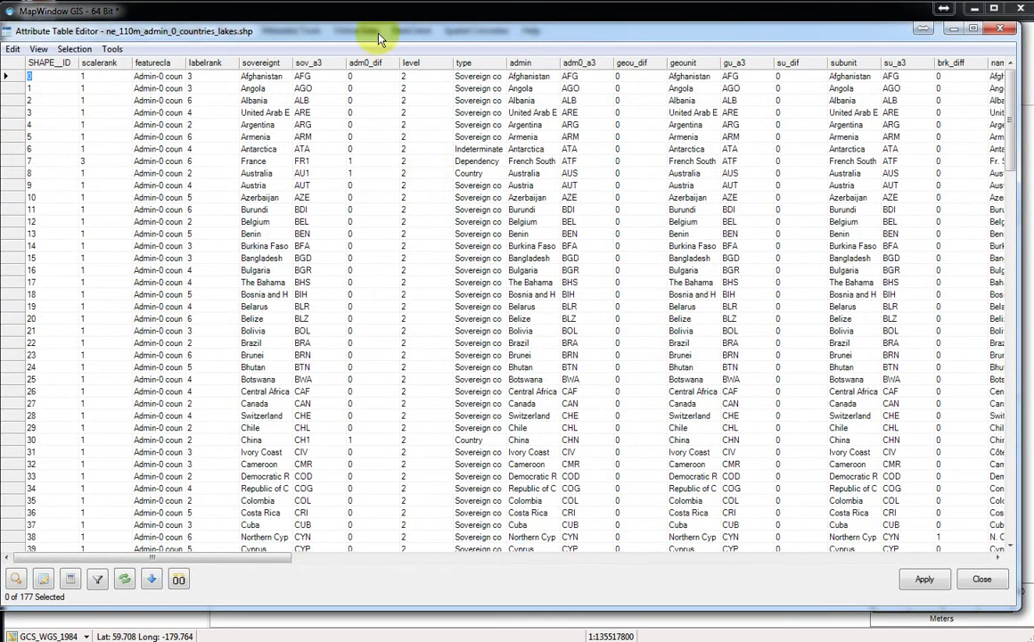
left_click_drag(342, 31, 387, 25)
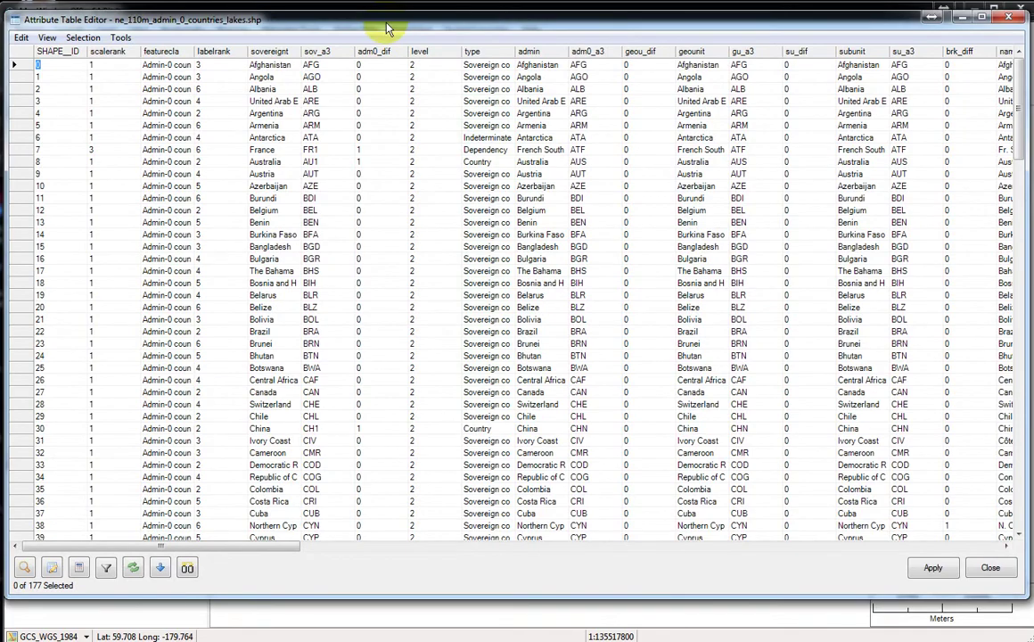
left_click_drag(223, 553, 693, 608)
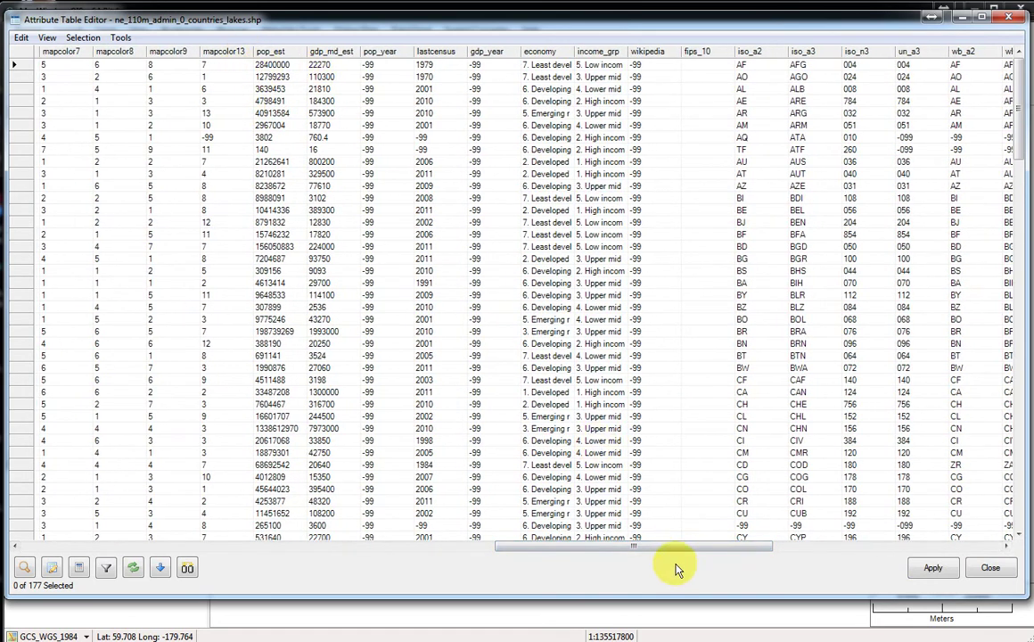
left_click_drag(676, 545, 180, 526)
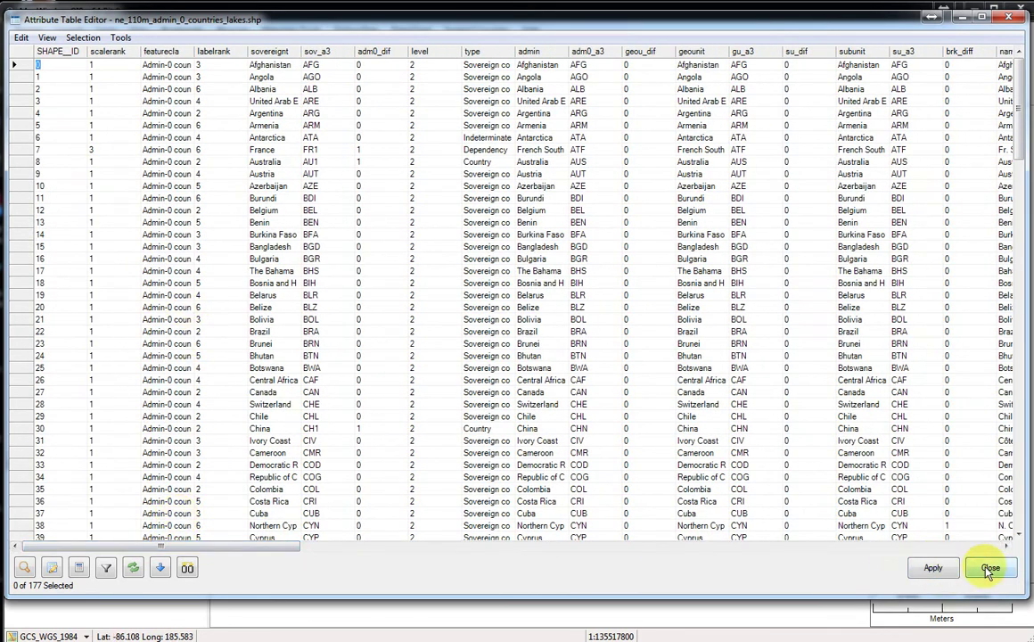
left_click(1017, 20)
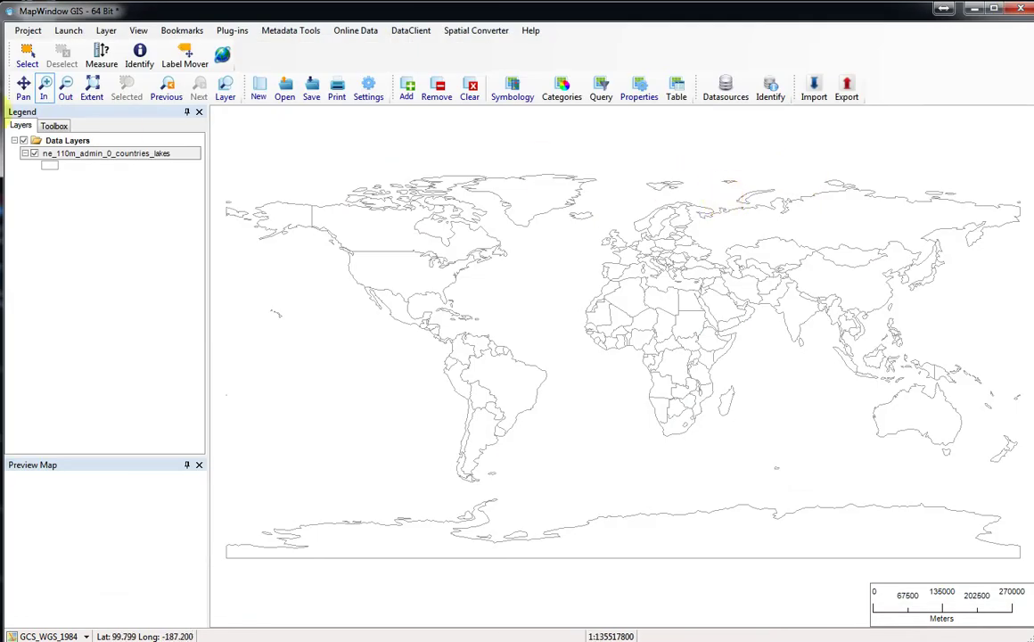
- Open Create Centroids from Toolbox > Vector Operations > Standard for the countries shapefile
left_click(23, 130)
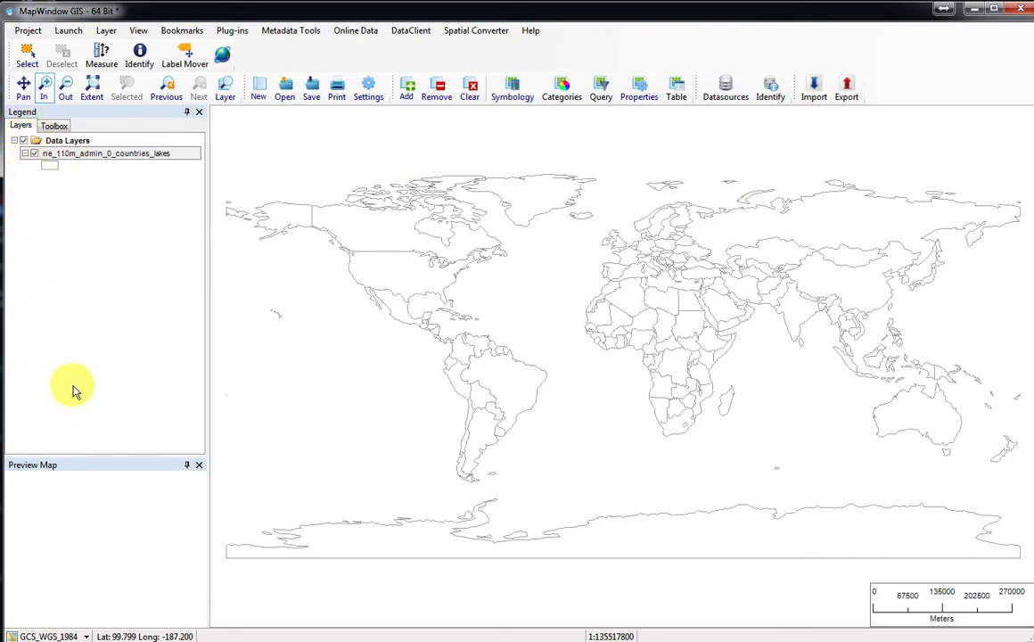
left_click(53, 127)
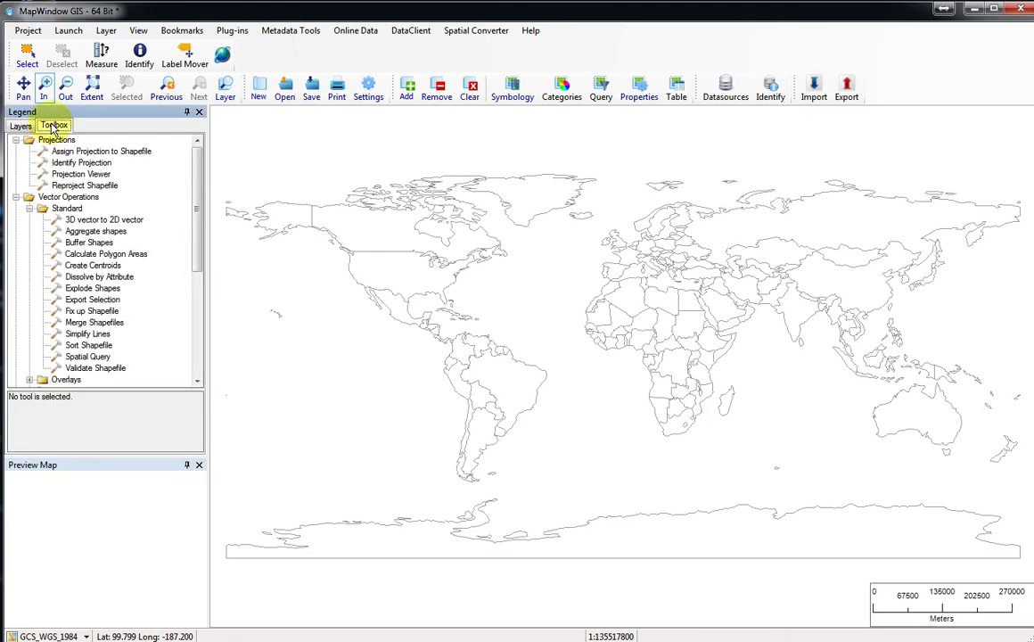
double_click(91, 266)
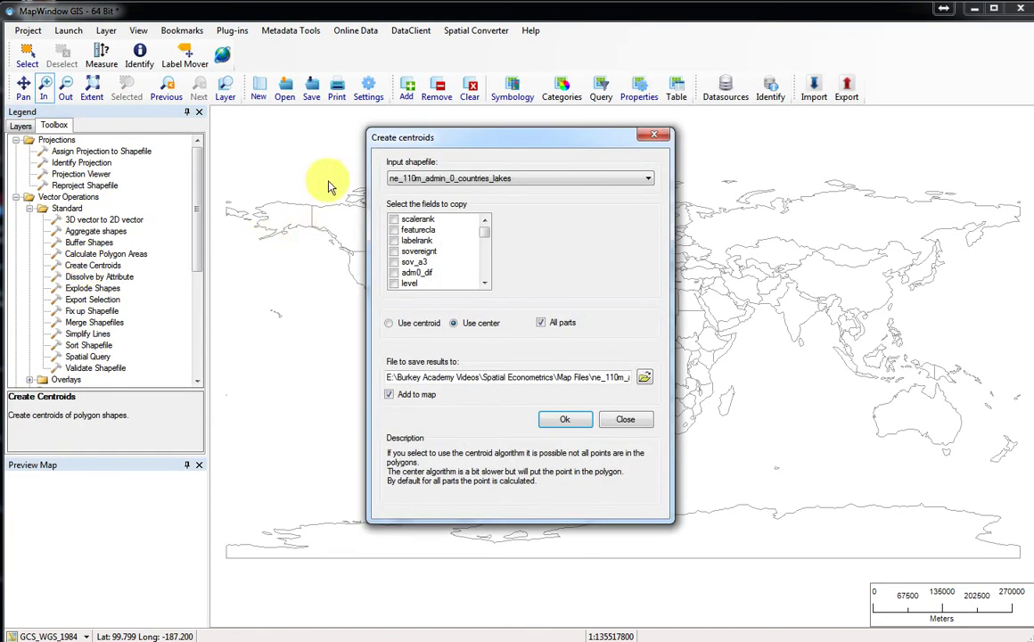
- Tick scalerank, featurecla, labelrank, sovereignt, sov_a3 and adm0_dif in the Create centroids fields list
left_click_drag(467, 141, 281, 84)
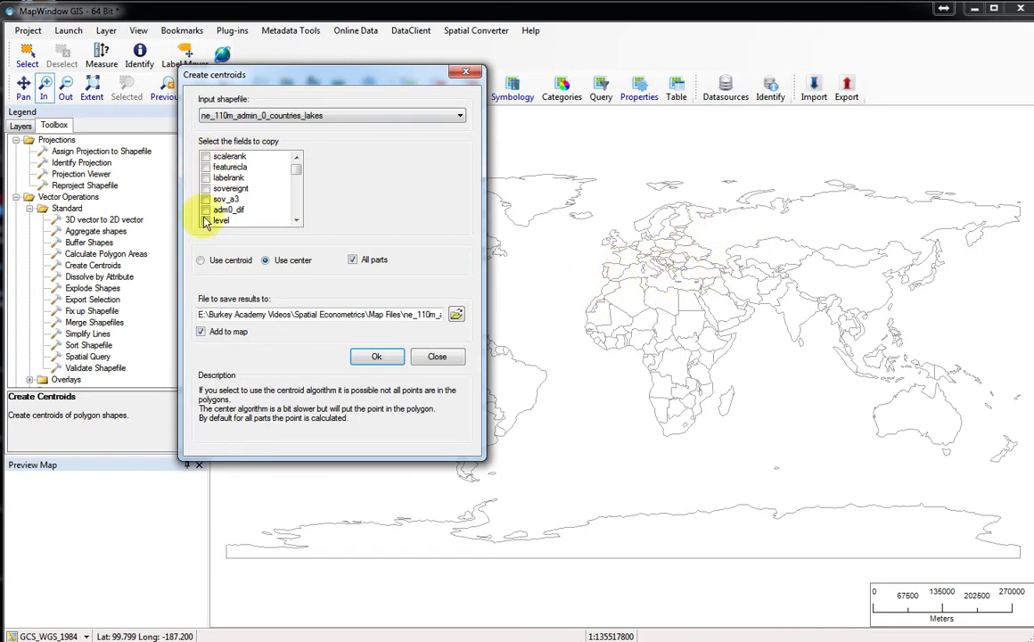
left_click(206, 168)
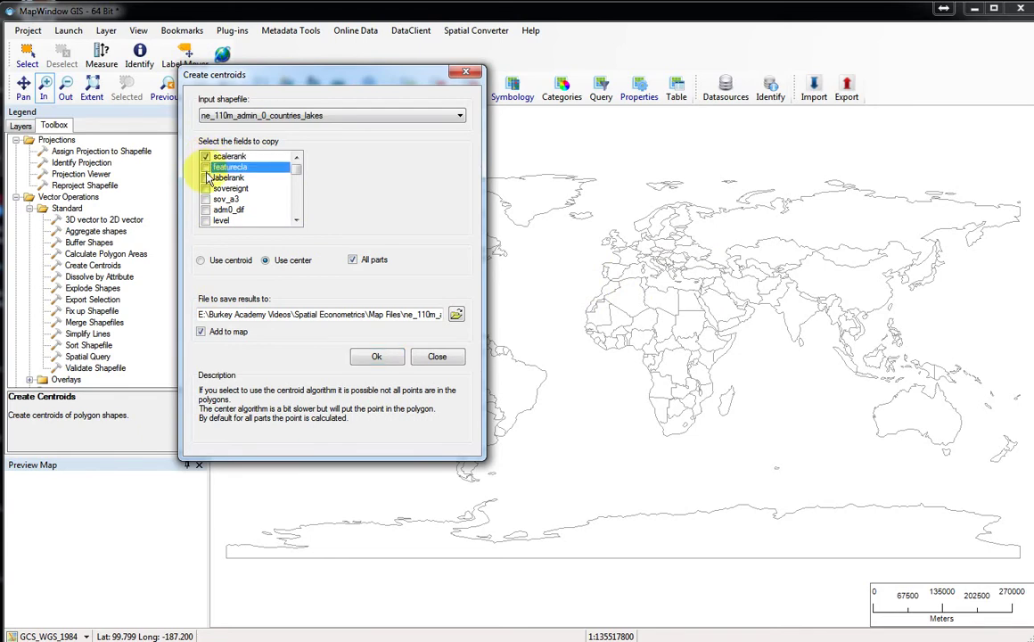
left_click(208, 178)
left_click(209, 189)
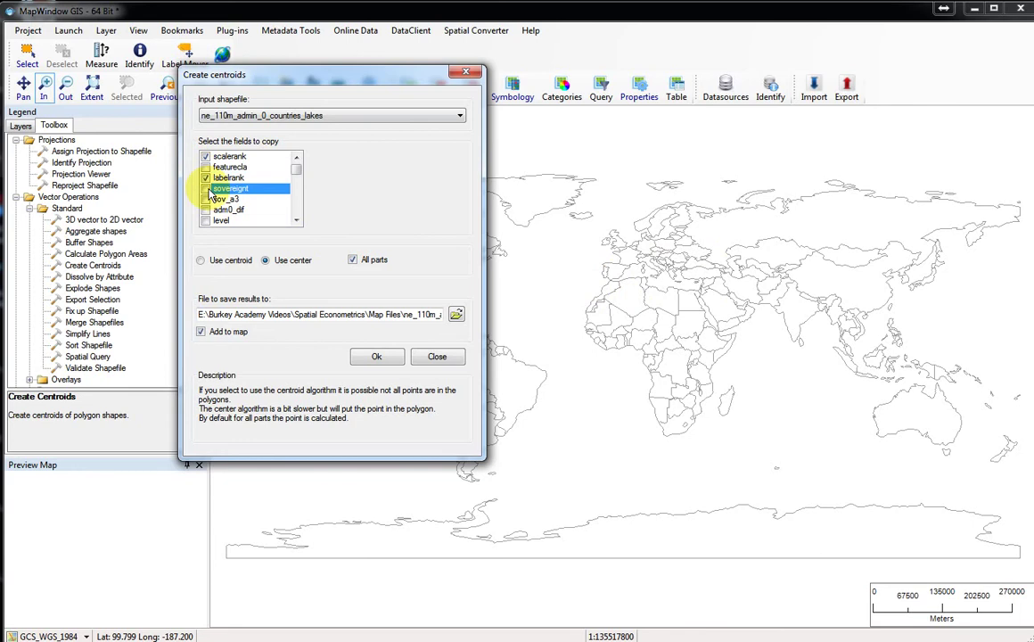
left_click(207, 200)
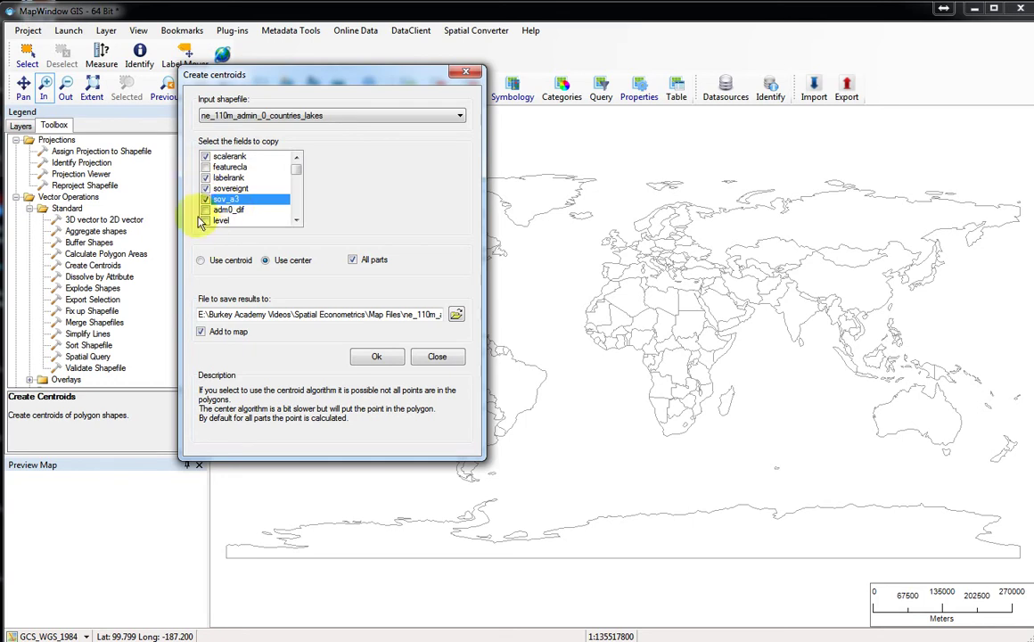
left_click(207, 211)
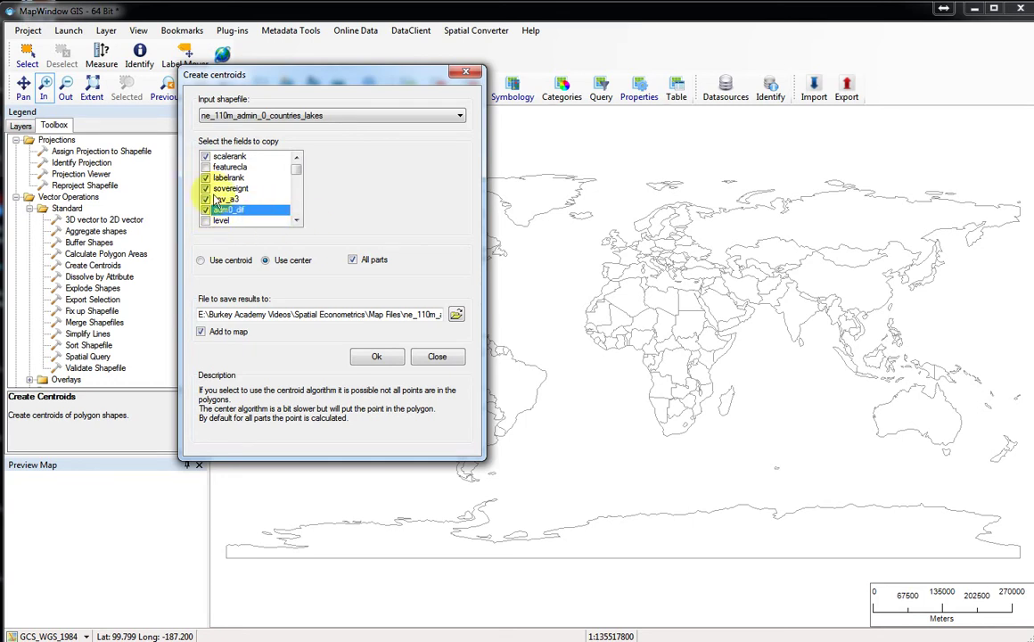
left_click(206, 167)
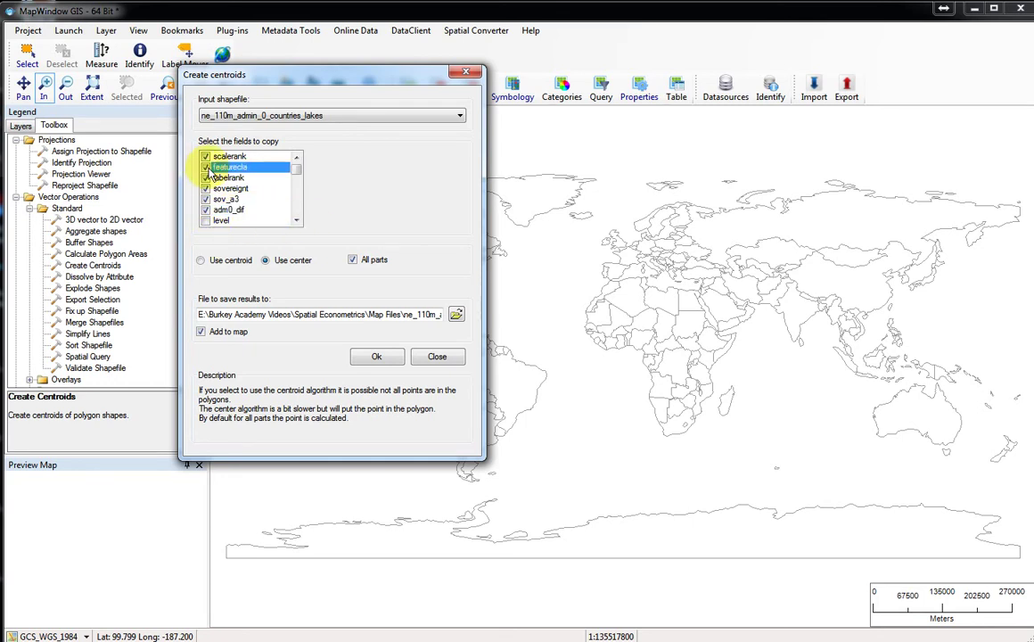
left_click(296, 221)
left_click(296, 220)
left_click(296, 220)
left_click(296, 221)
left_click(296, 221)
left_click(296, 220)
left_click(296, 220)
left_click(296, 220)
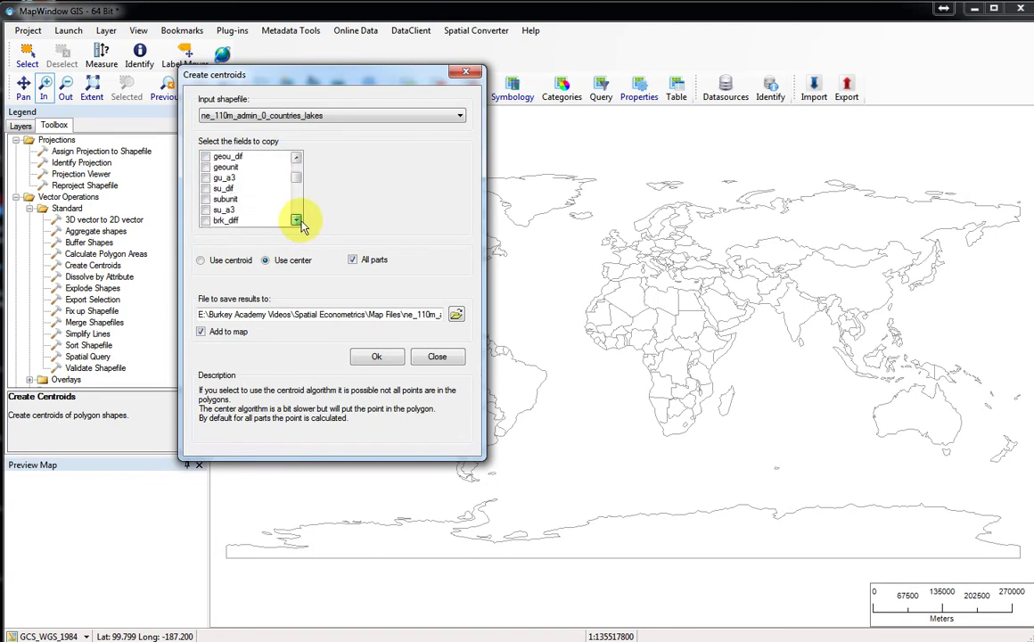
mouse_move(297, 178)
left_mouse_down()
mouse_move(300, 194)
mouse_move(300, 156)
left_mouse_up()
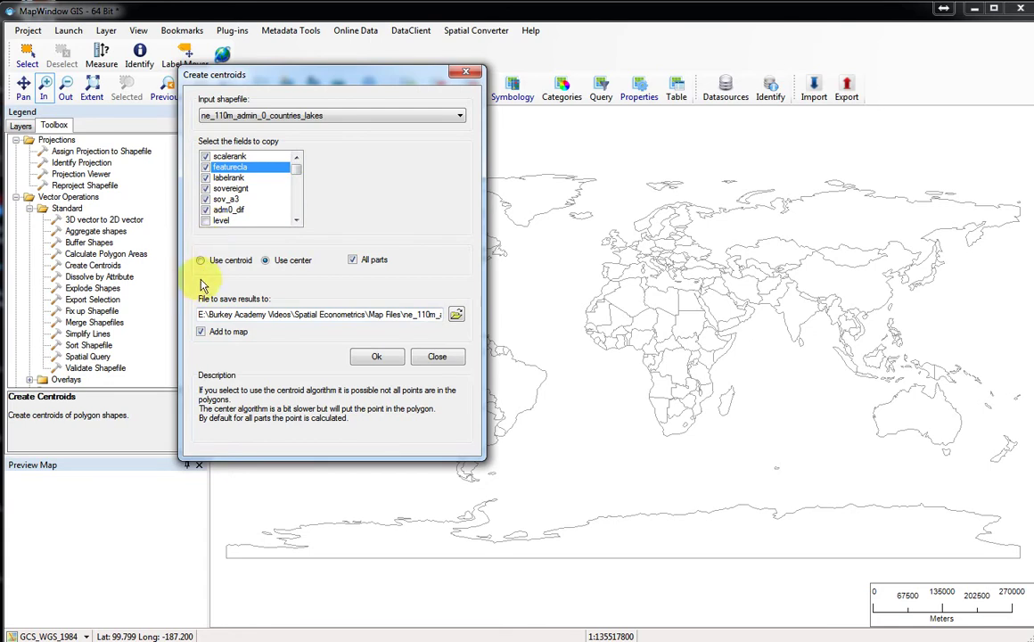
- Choose Use centroid, name the output ne_110m_admin_0_countries_lakes_centroids.shp, and run it
left_click(265, 260)
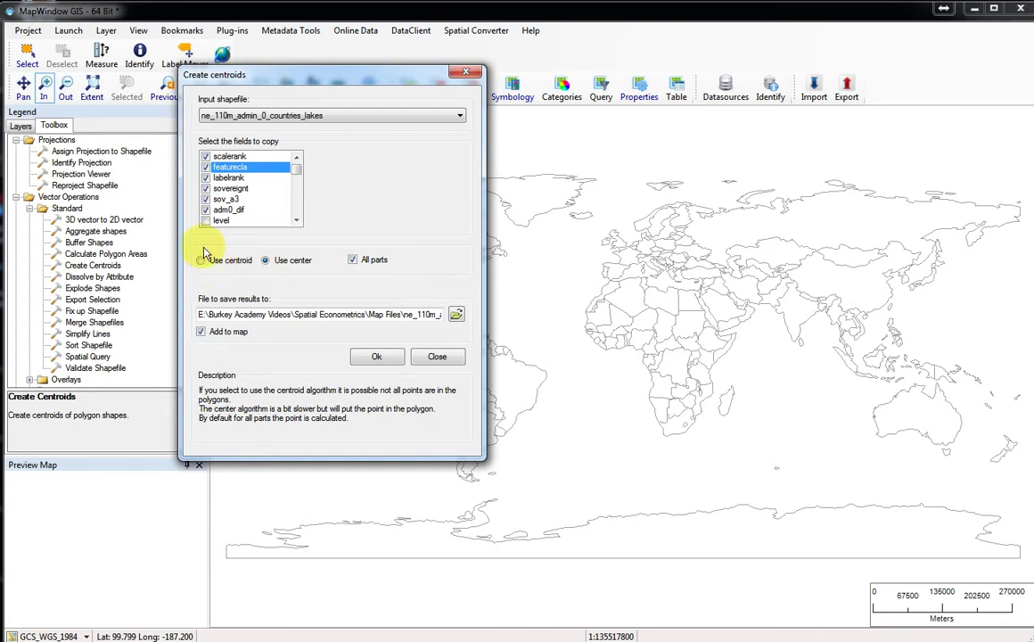
left_click(201, 261)
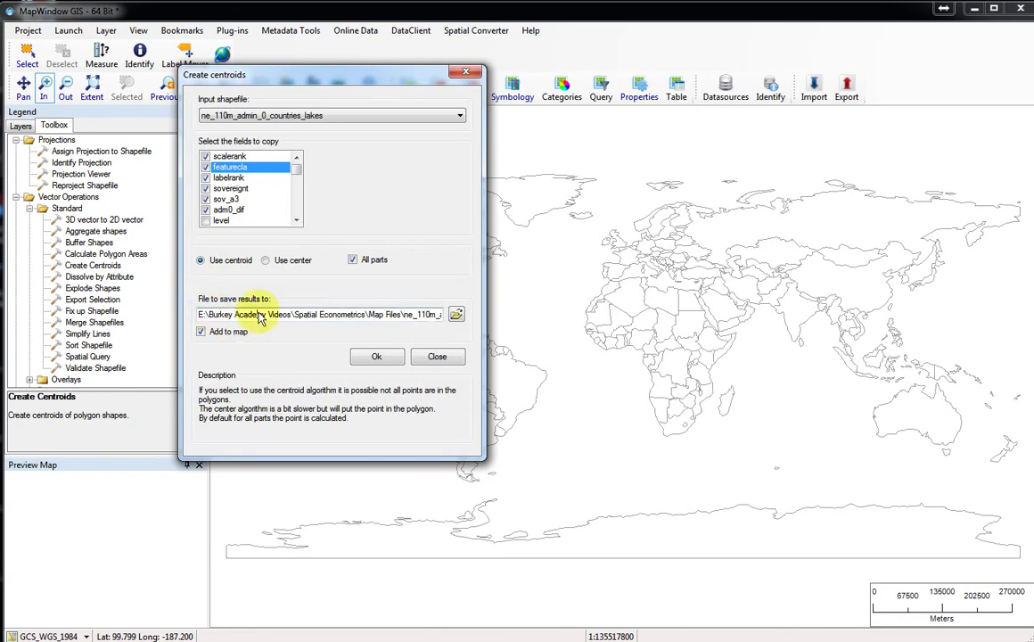
left_click(261, 319)
left_click_drag(215, 321, 424, 318)
left_click(395, 319)
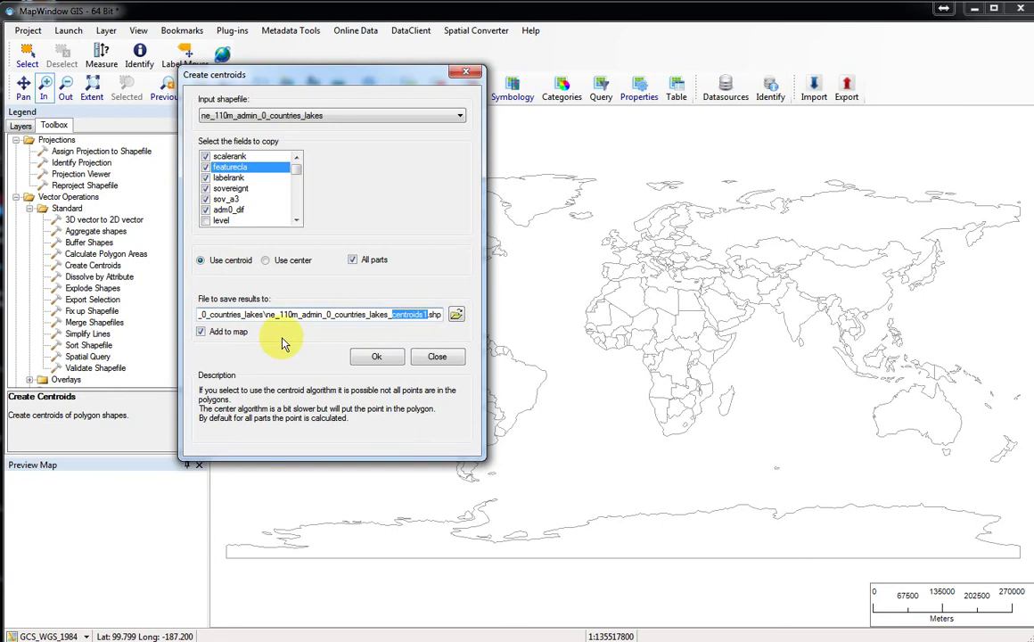
left_click(379, 356)
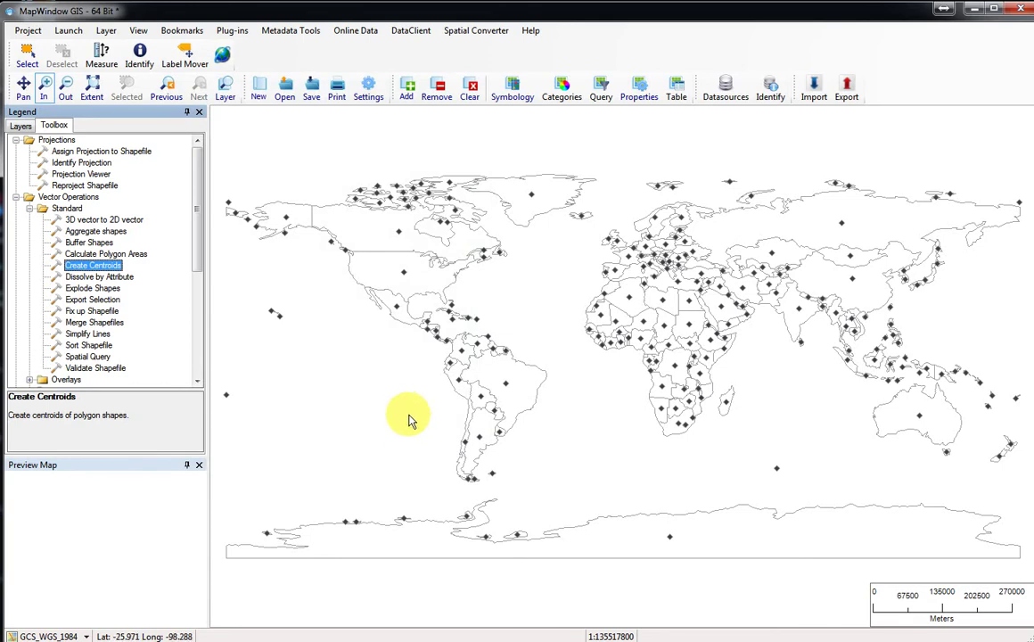
- Create a second centroids layer using Use center, copying featurecla, labelrank, sovereignt and sov_a3
double_click(99, 270)
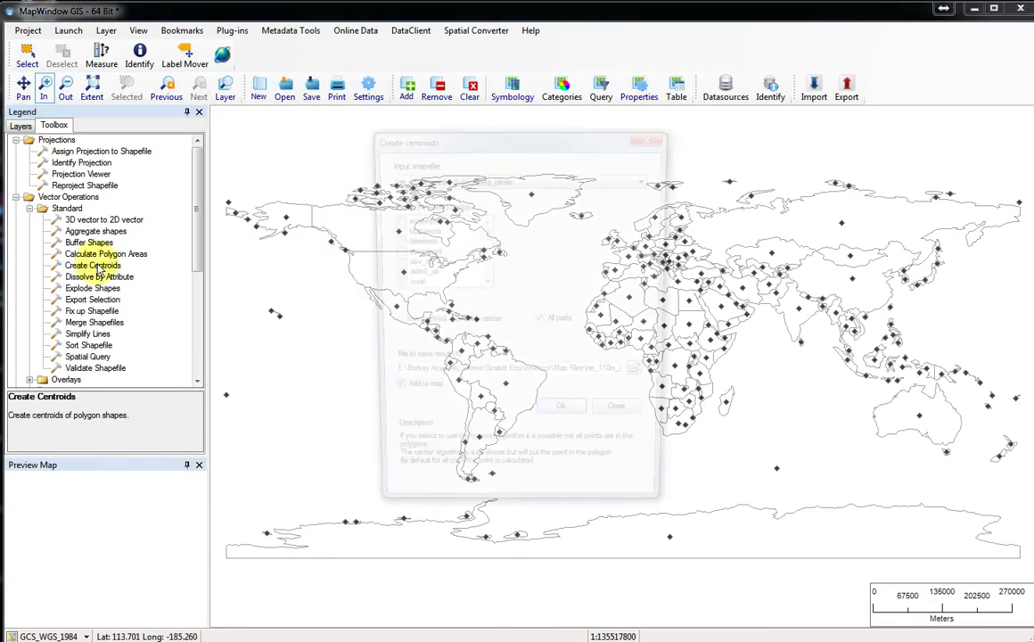
left_click(402, 219)
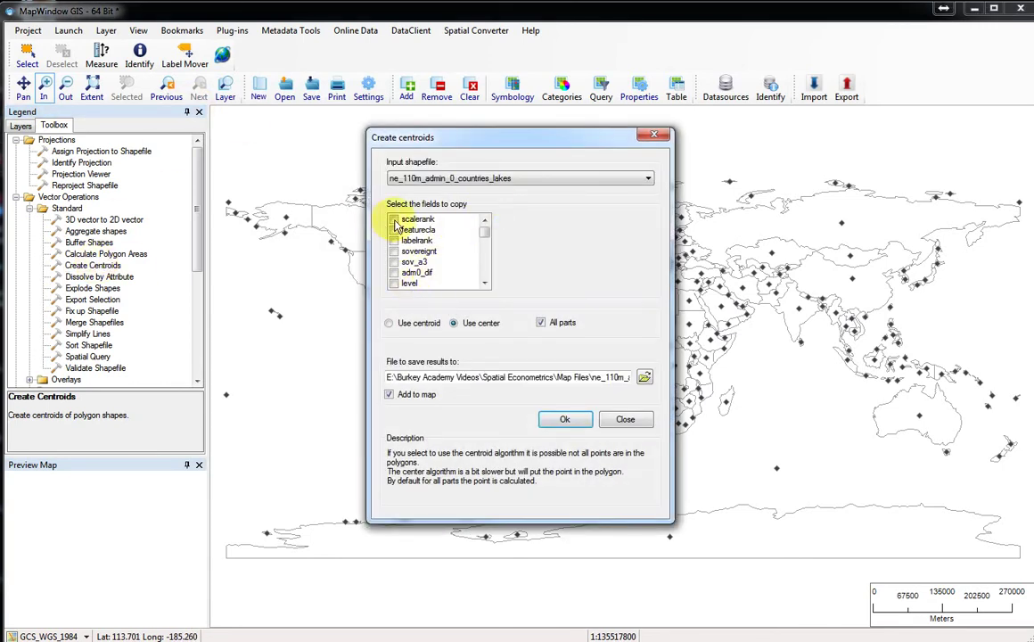
key("Down")
key("Down")
key("Down")
double_click(394, 230)
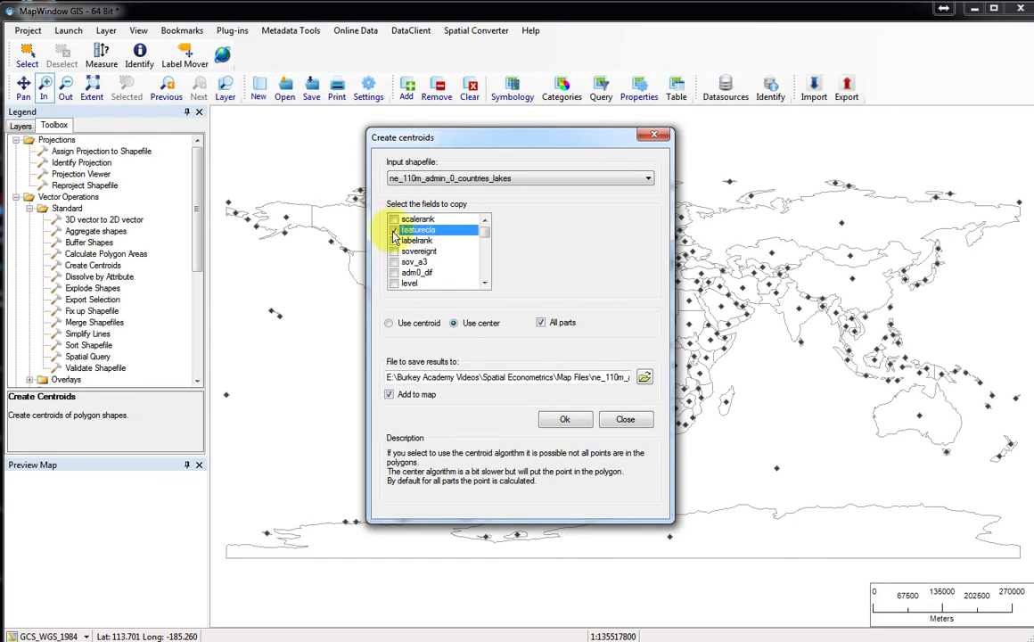
double_click(394, 240)
left_click(395, 262)
double_click(394, 251)
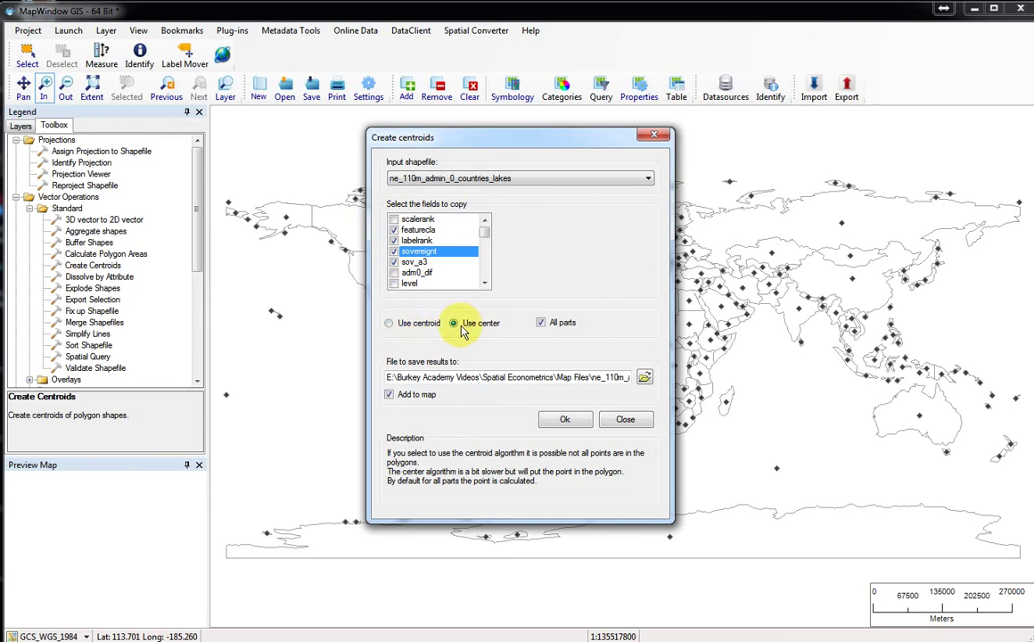
left_click(566, 420)
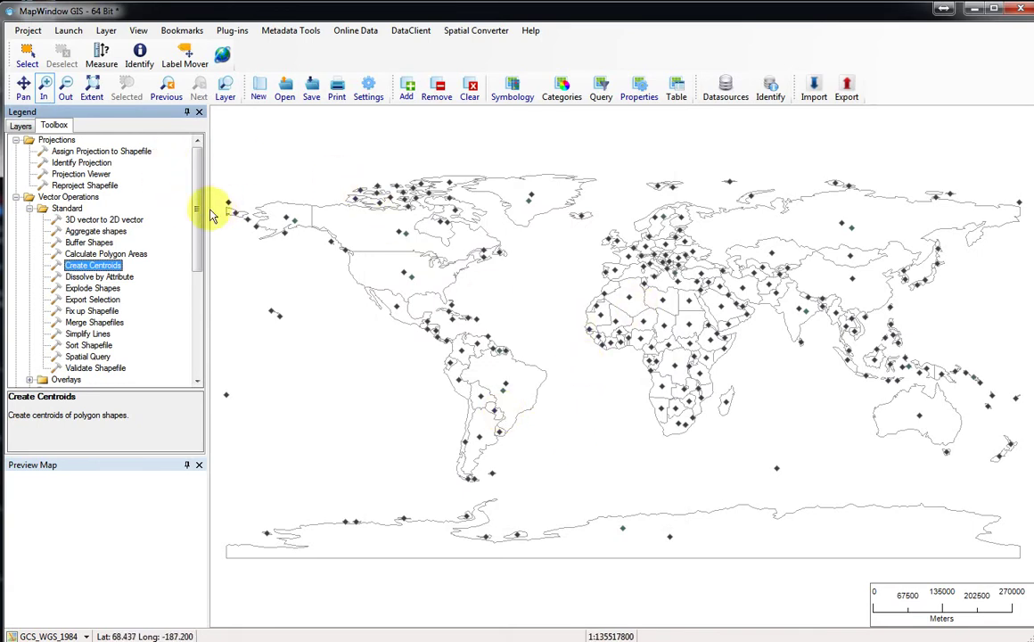
left_click_drag(211, 217, 412, 216)
- Set the centroids2 layer's point fore color to red in the Layers panel
left_click(20, 126)
left_click(192, 183)
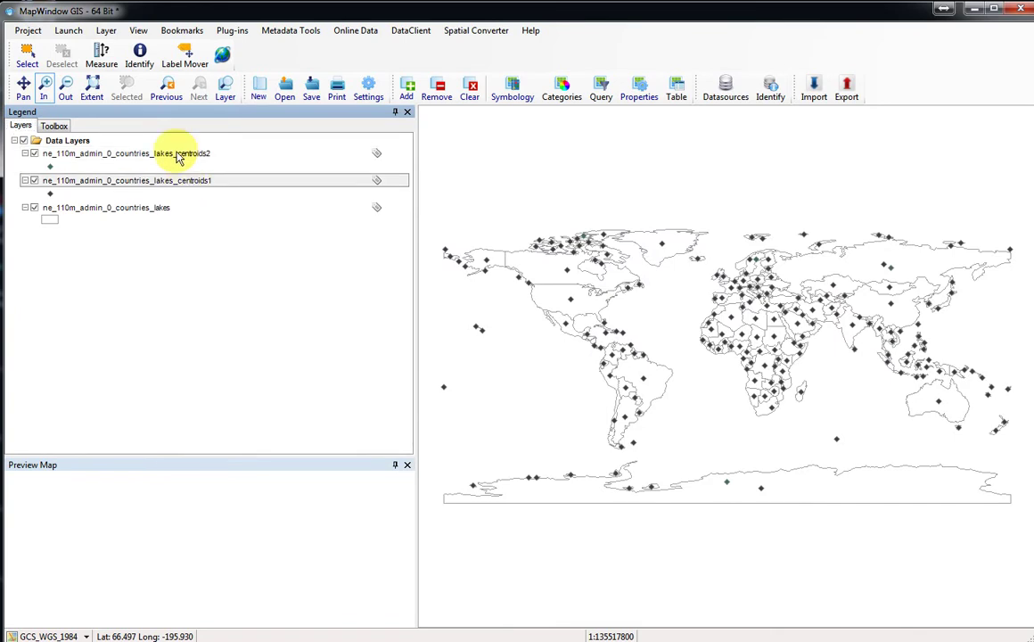
left_click(179, 157)
left_click(132, 185)
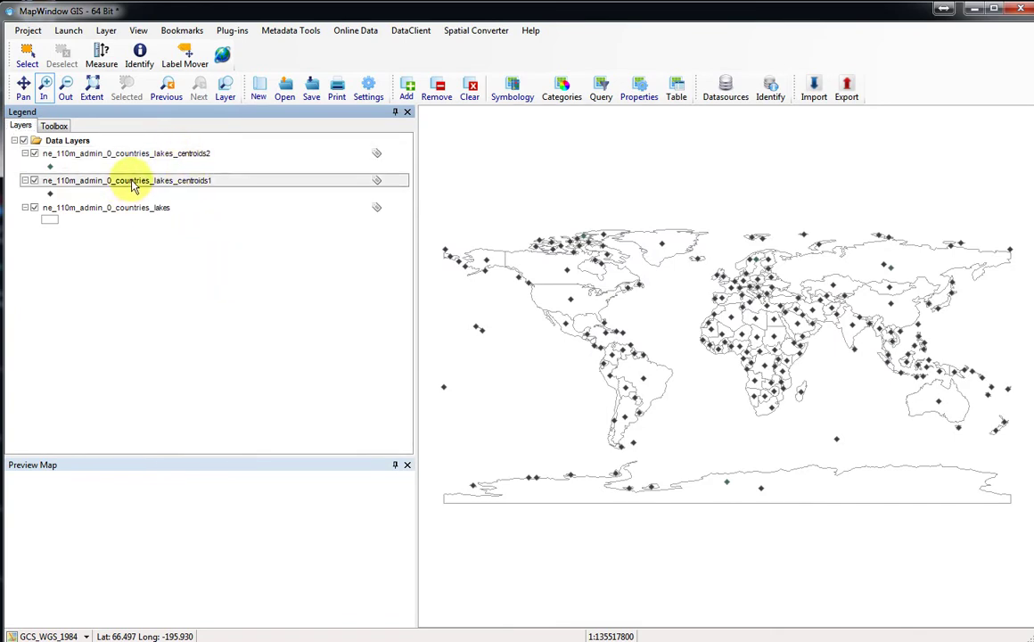
left_click(51, 170)
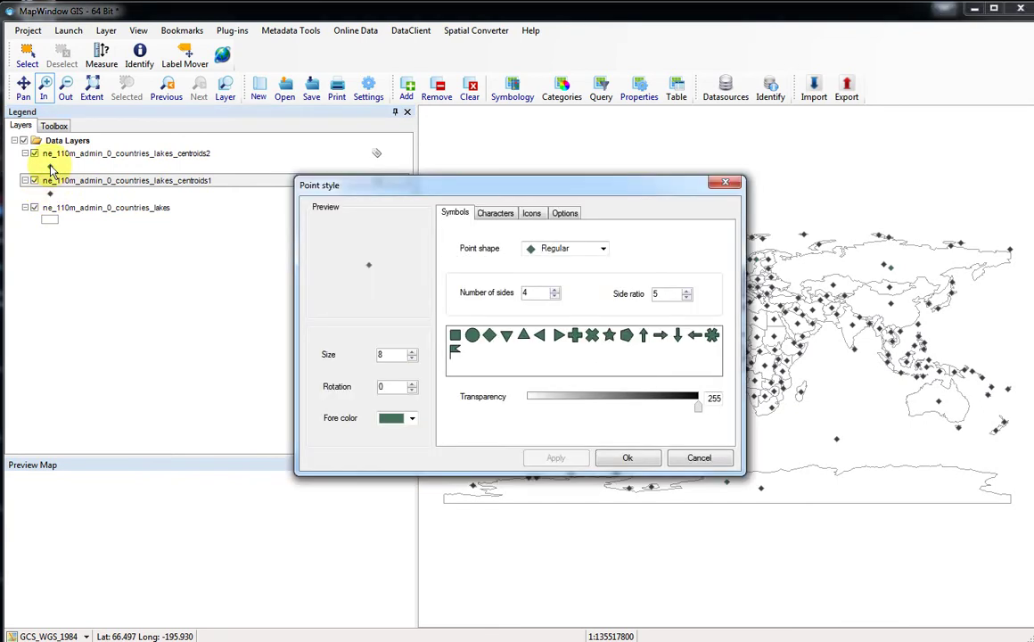
left_click(412, 419)
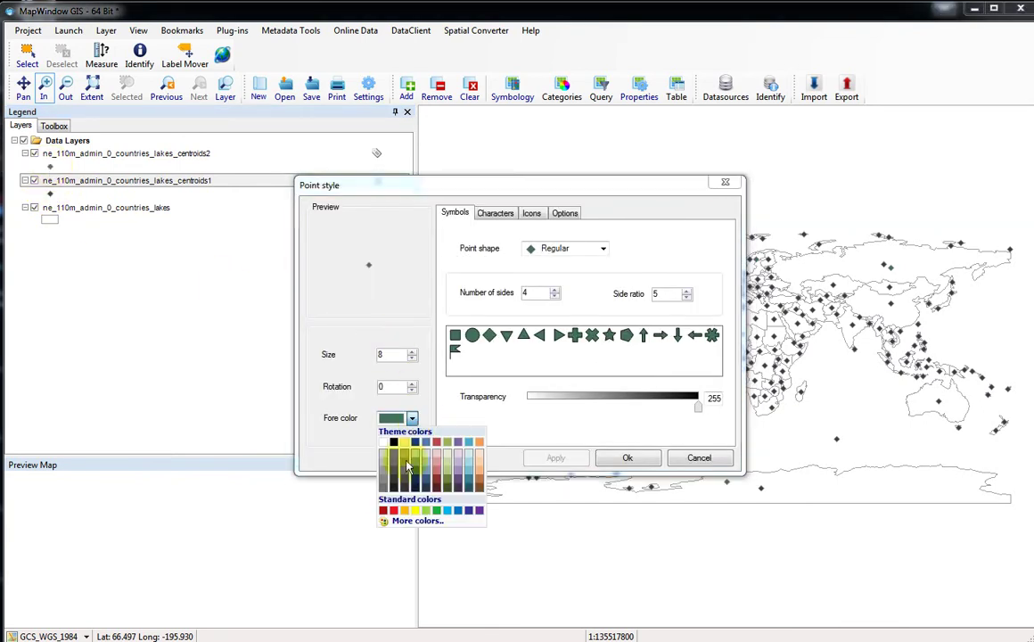
left_click(394, 511)
left_click(557, 457)
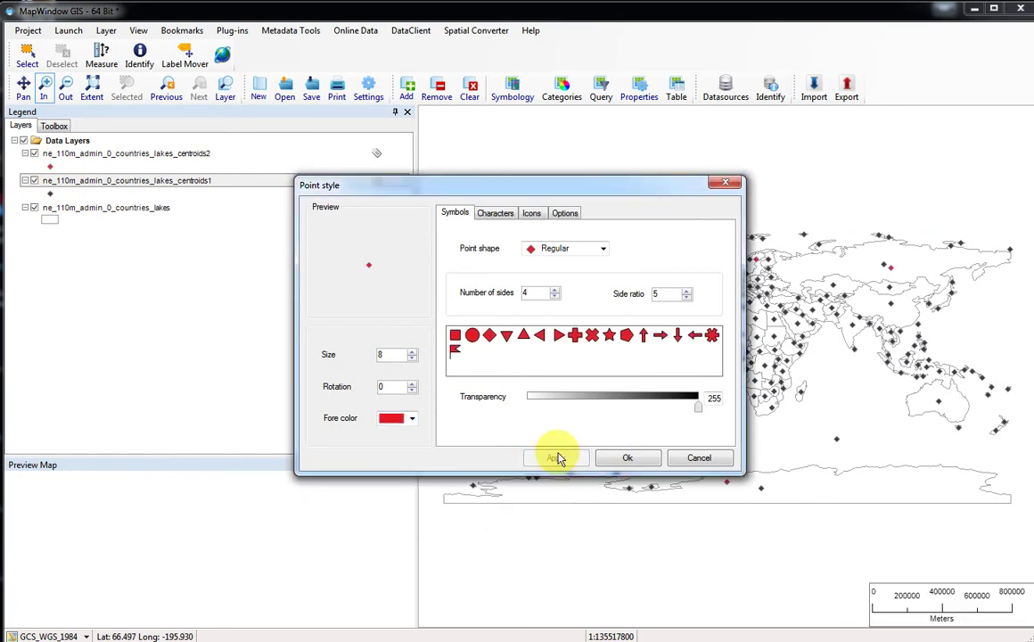
left_click(610, 457)
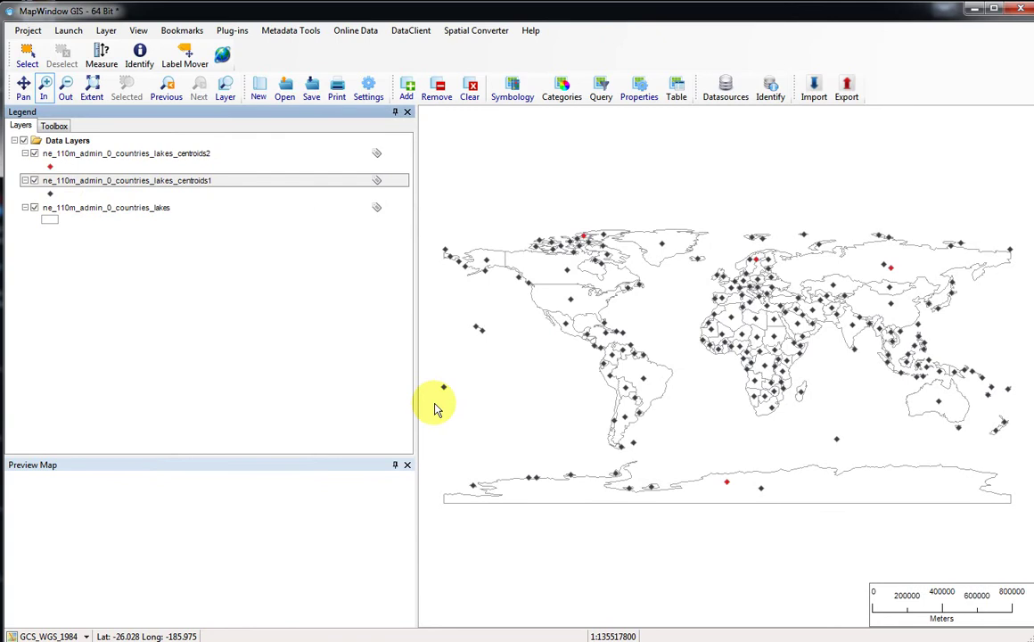
- Zoom the map into central Africa and turn on feature identification
left_click_drag(496, 222, 749, 464)
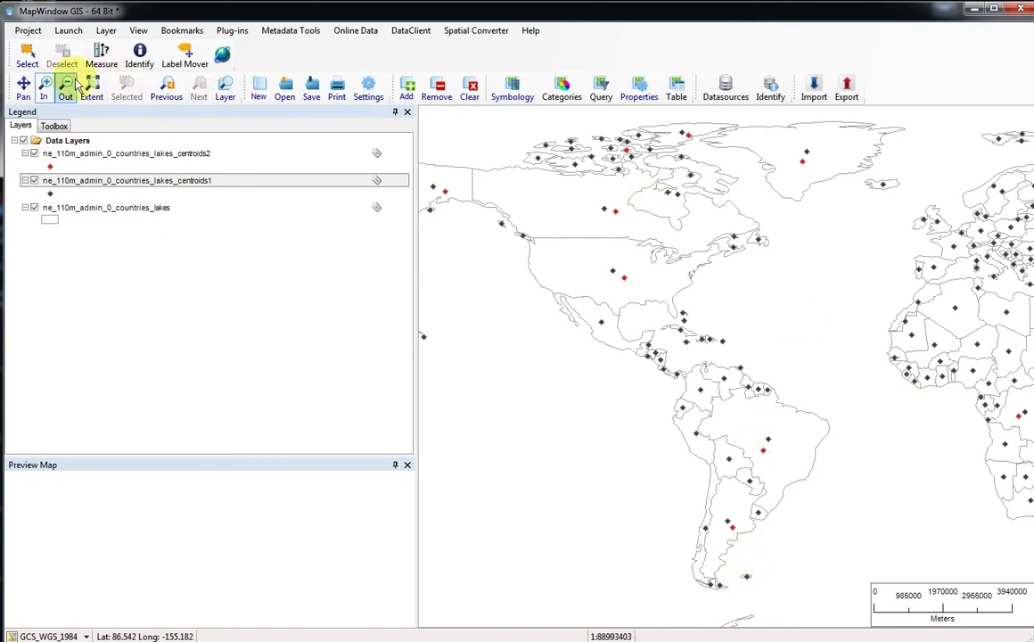
left_click(23, 89)
left_click_drag(861, 295, 573, 300)
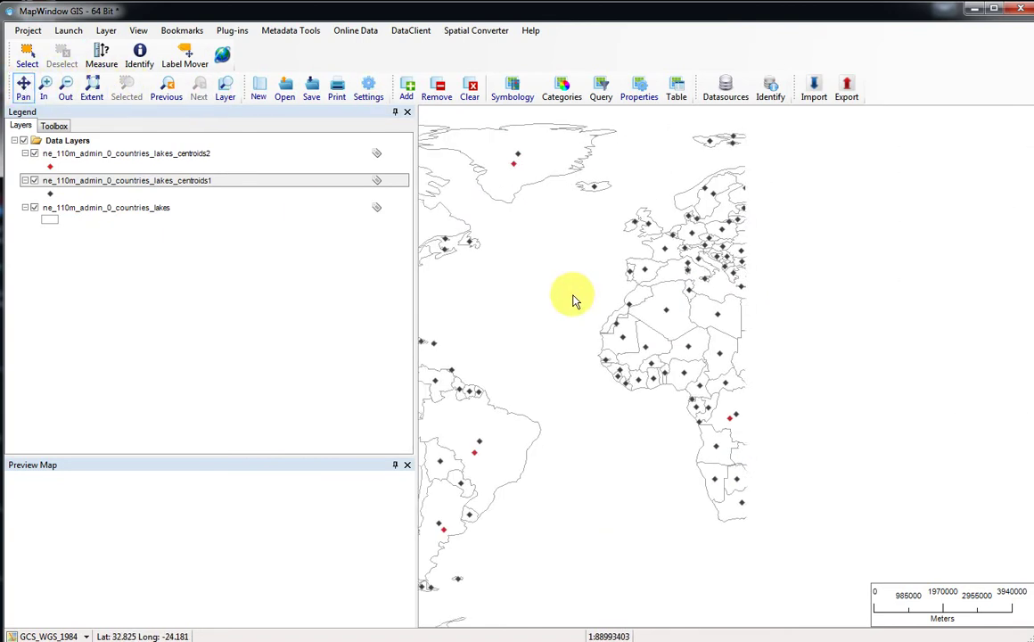
left_click(44, 89)
left_click_drag(576, 254, 852, 486)
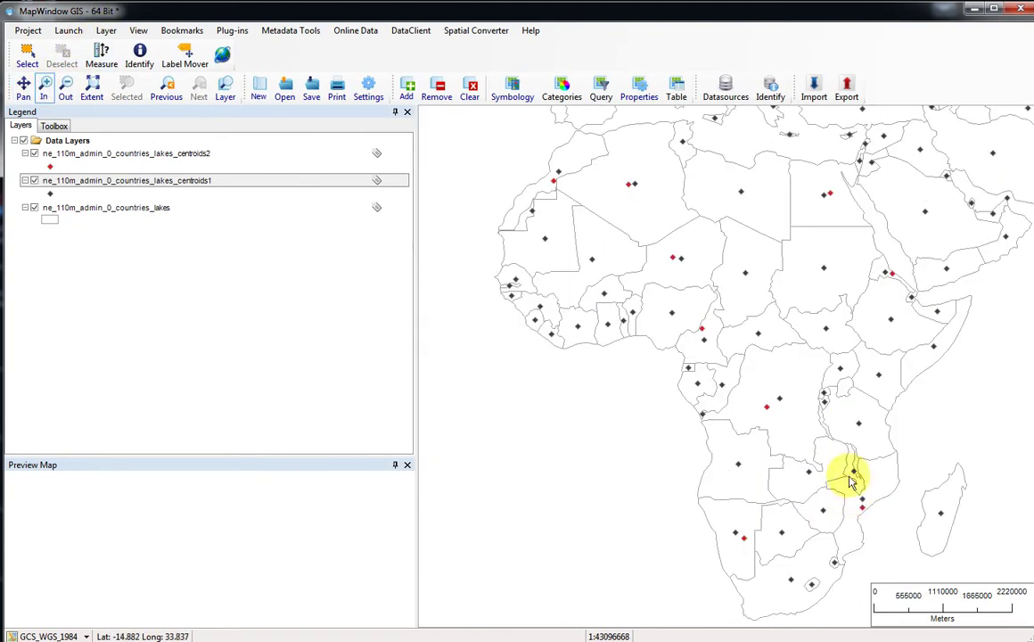
left_click_drag(513, 179, 860, 490)
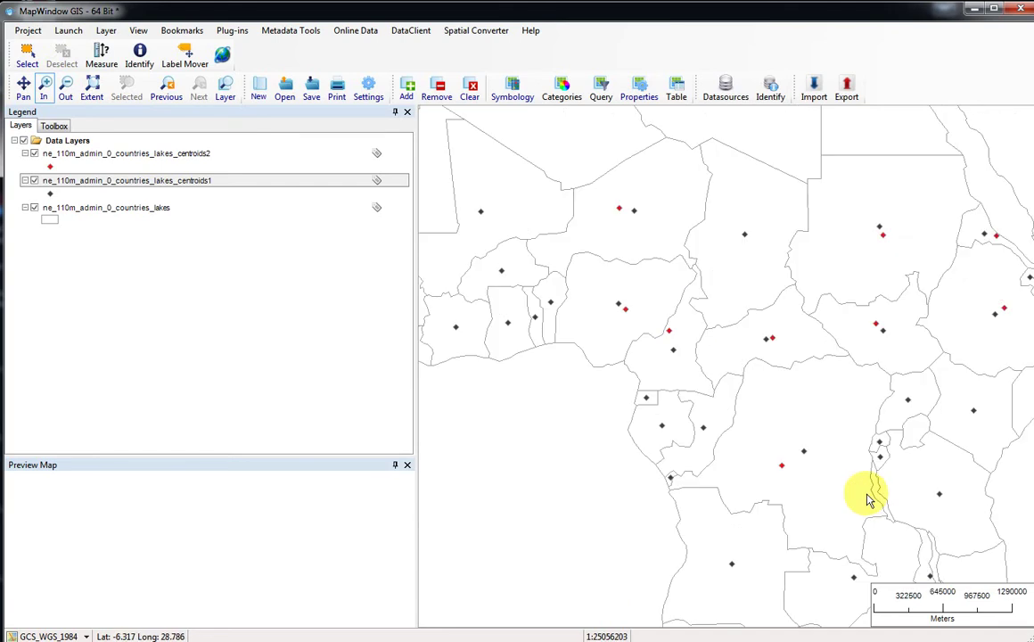
left_click_drag(538, 219, 899, 473)
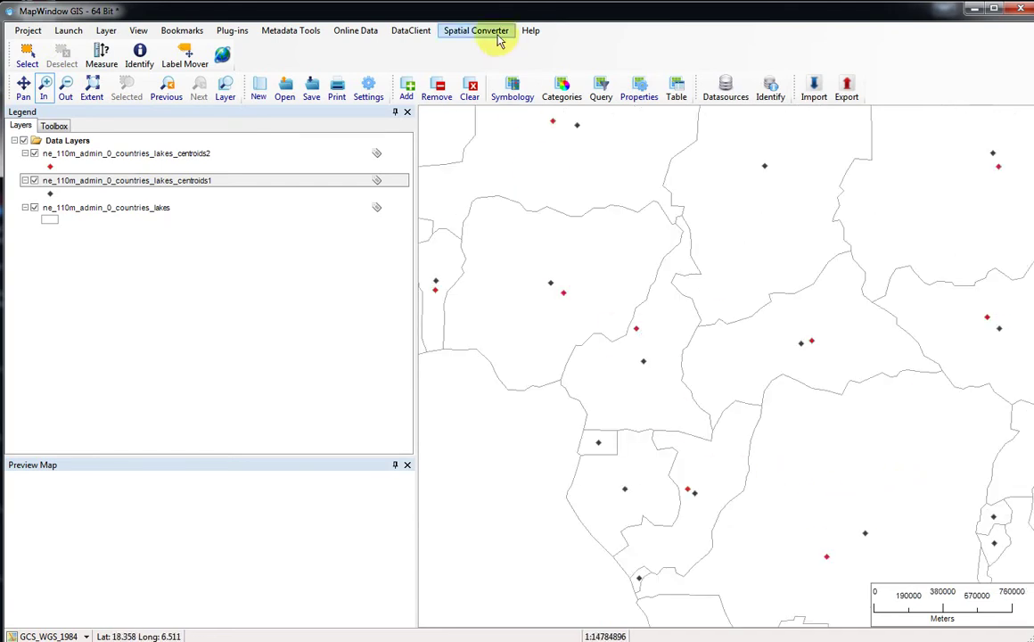
left_click(140, 53)
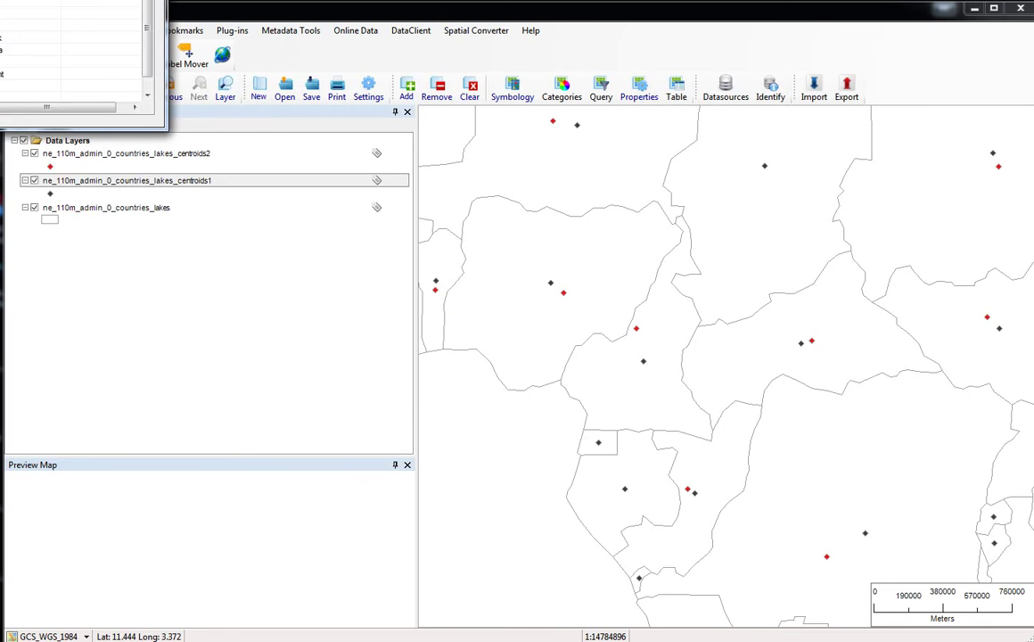
- Read the Central African Republic and Cameroon centroid attributes, then close the Identifier window
left_click(803, 347)
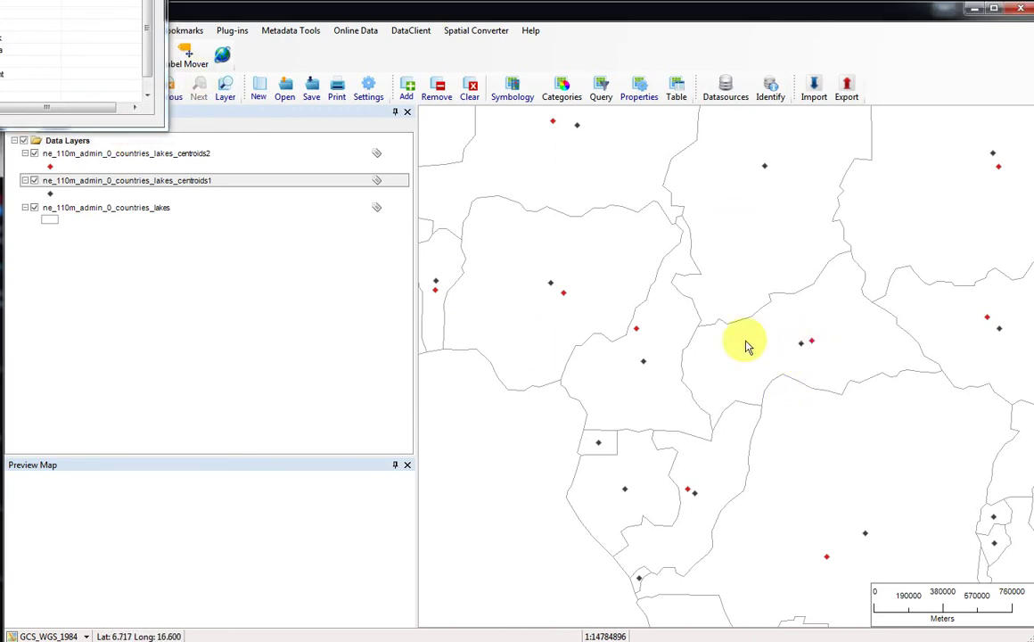
left_click(803, 348)
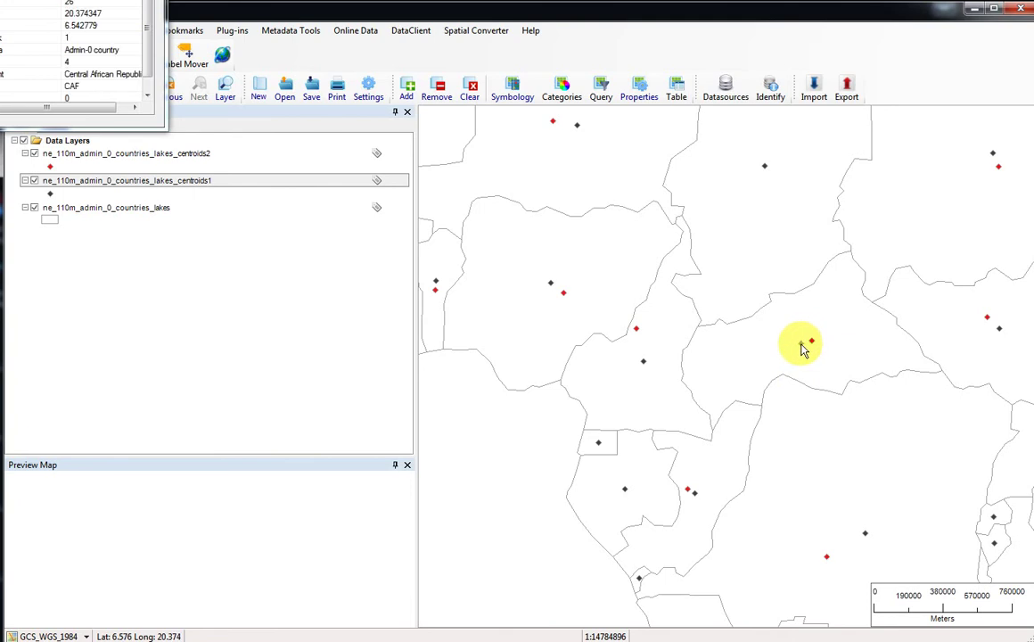
left_click(651, 352)
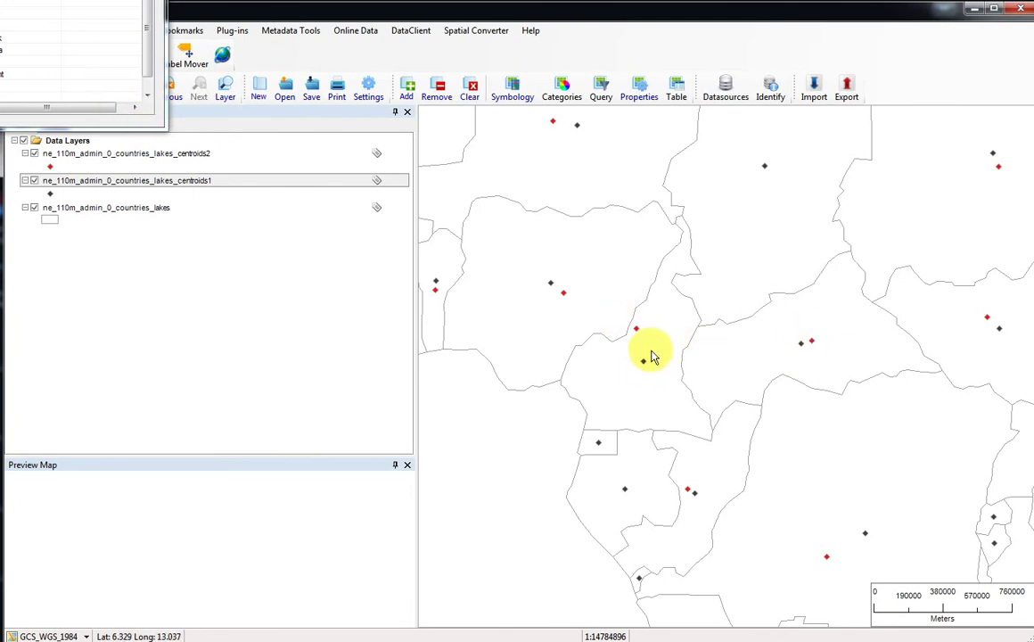
left_click(644, 366)
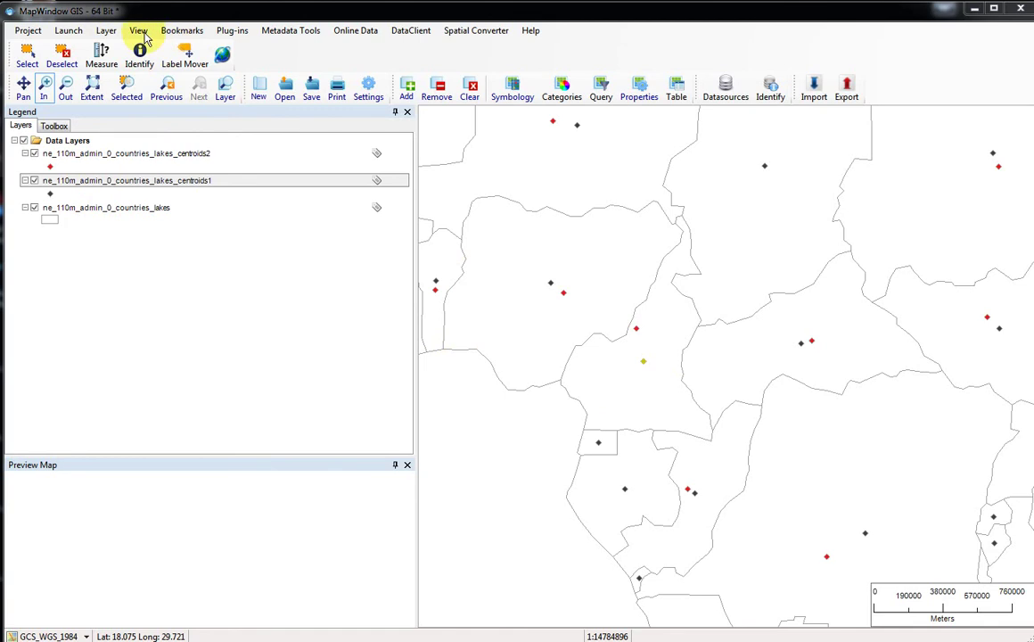
left_click(140, 32)
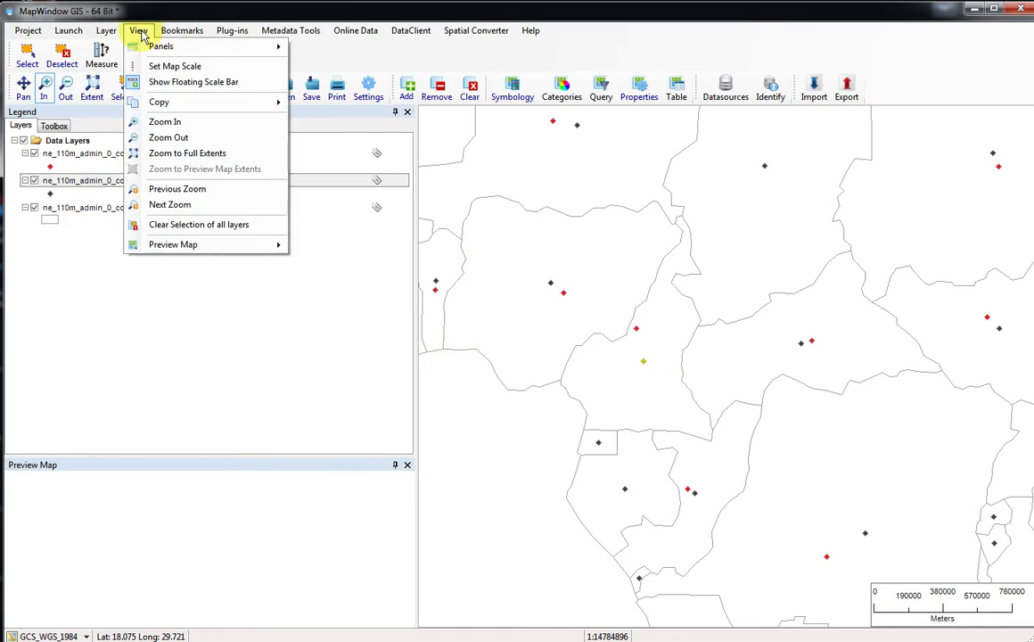
- Clear the selection, reload the Spatial Converter plug-in, and show its Export to CSV/DBF/XLS choices
left_click(176, 229)
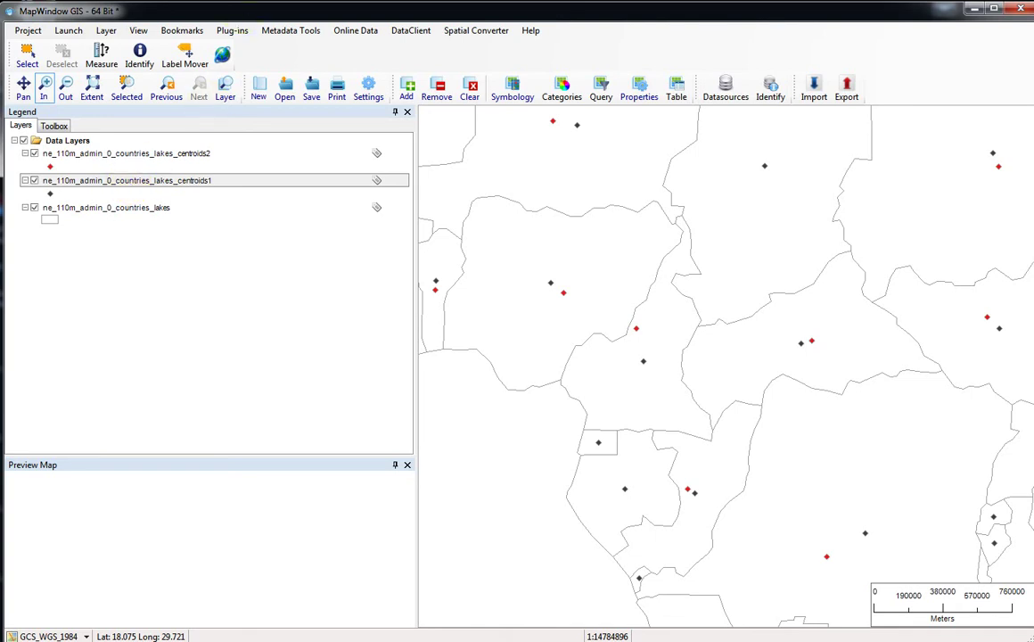
left_click(238, 32)
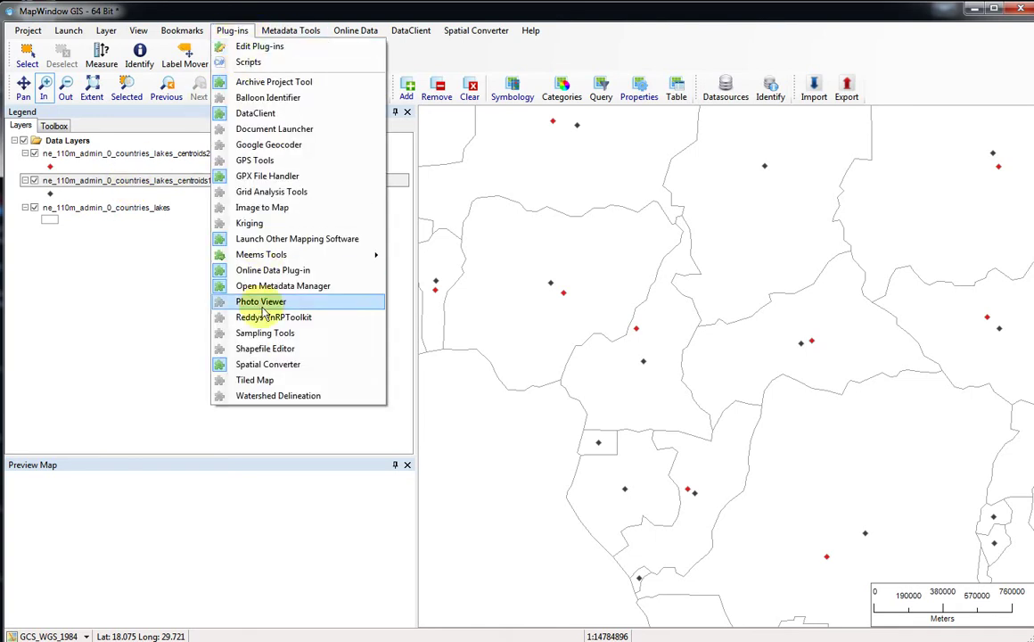
left_click(254, 364)
left_click(234, 32)
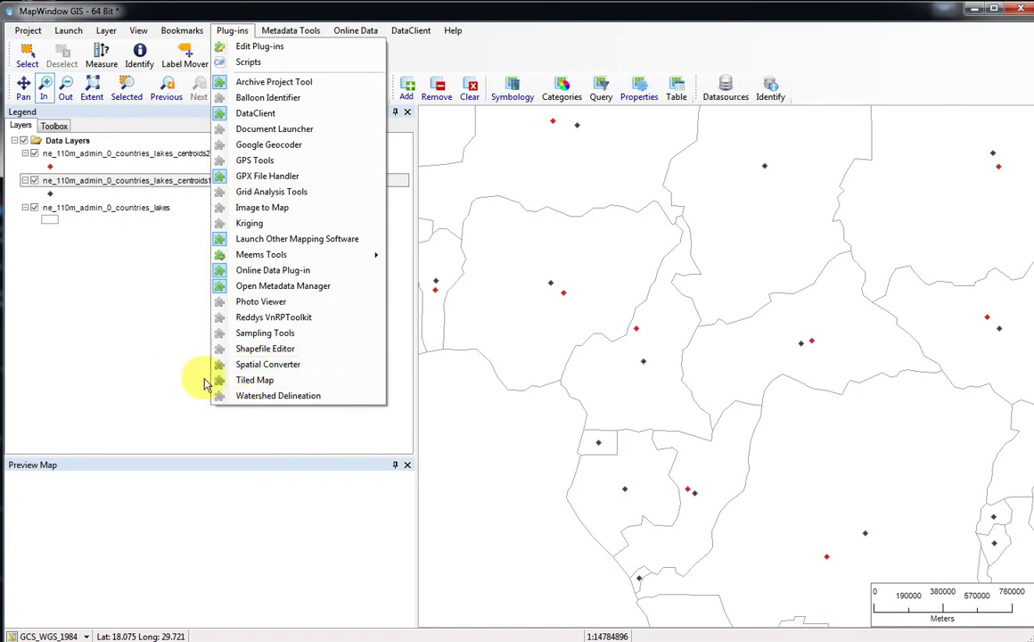
left_click(261, 365)
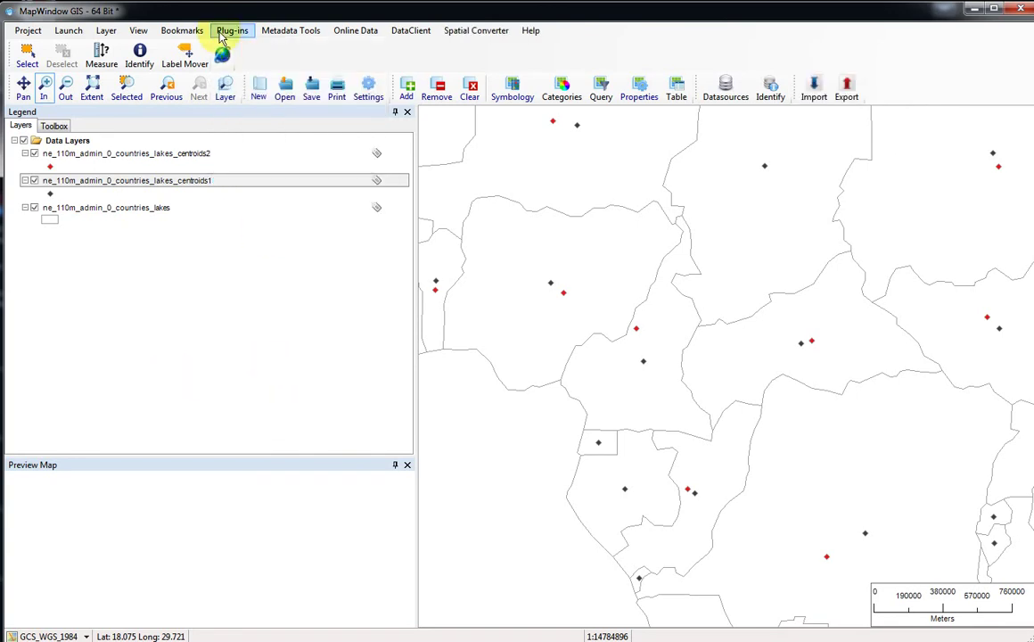
left_click(468, 32)
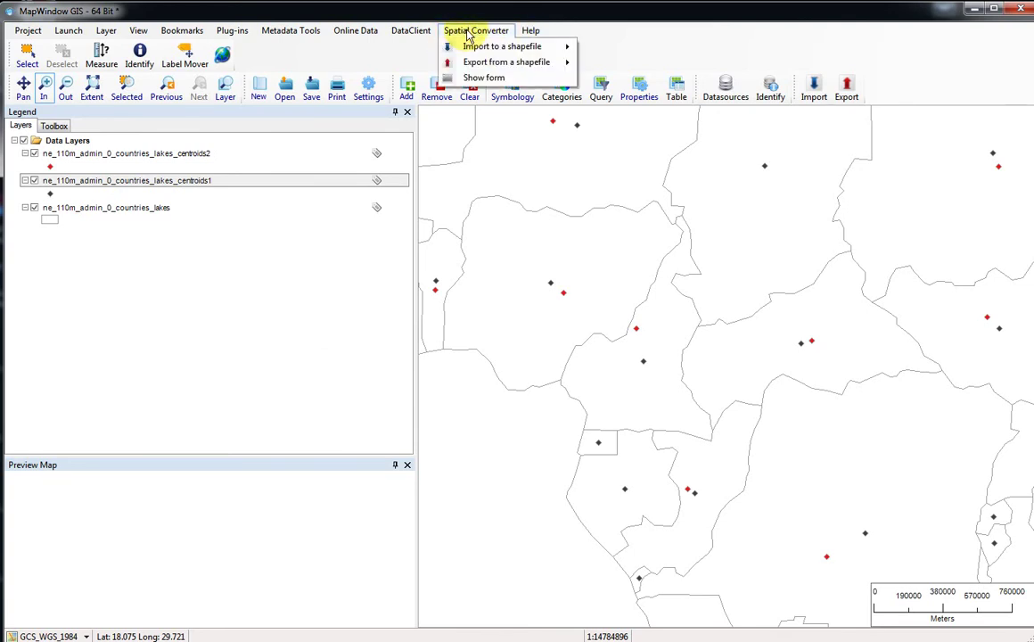
mouse_move(469, 65)
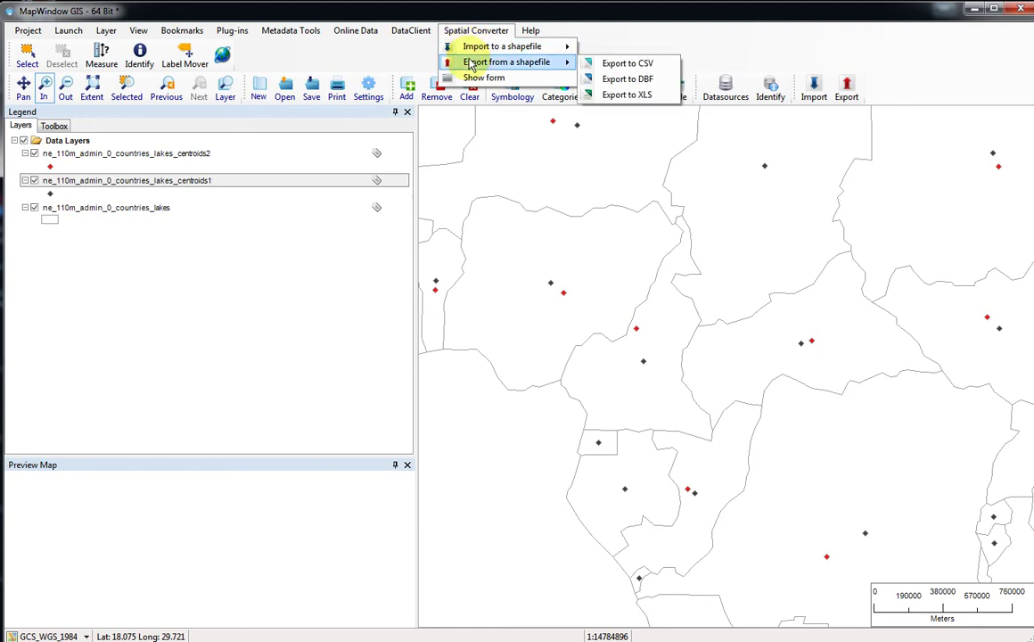
- Export ne_110m_admin_0_countries_lakes_centroids1.shp to a CSV file named 'world centroids'
left_click(638, 66)
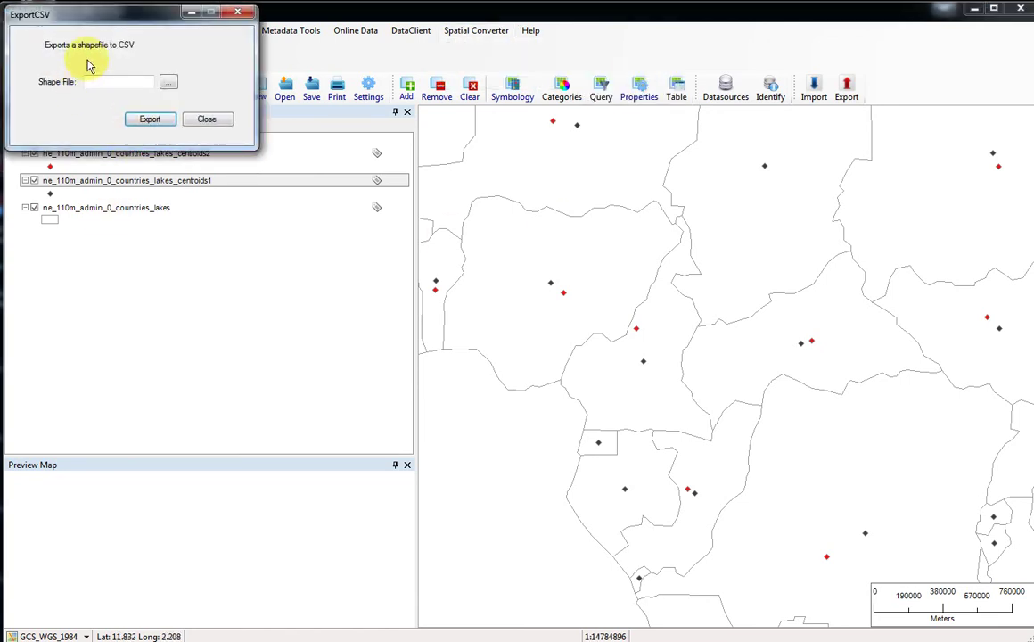
left_click_drag(115, 18, 178, 54)
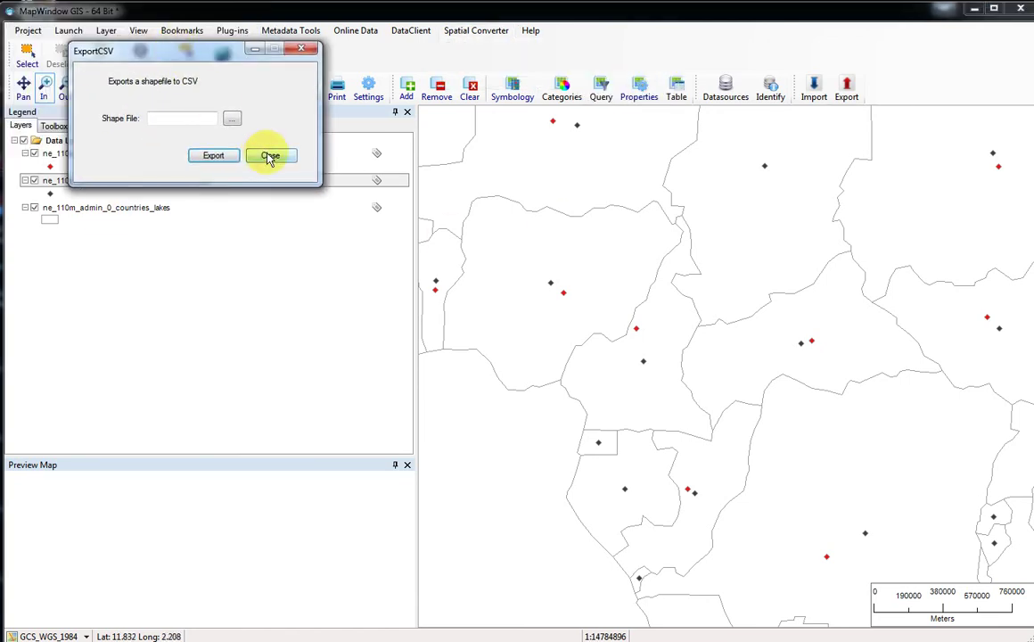
left_click(232, 120)
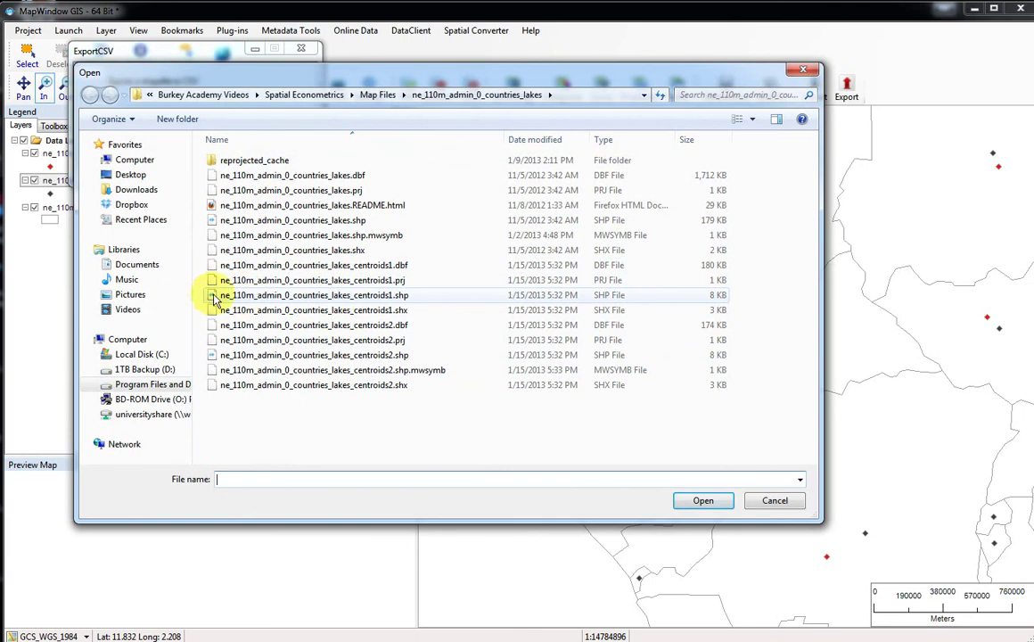
left_click(378, 300)
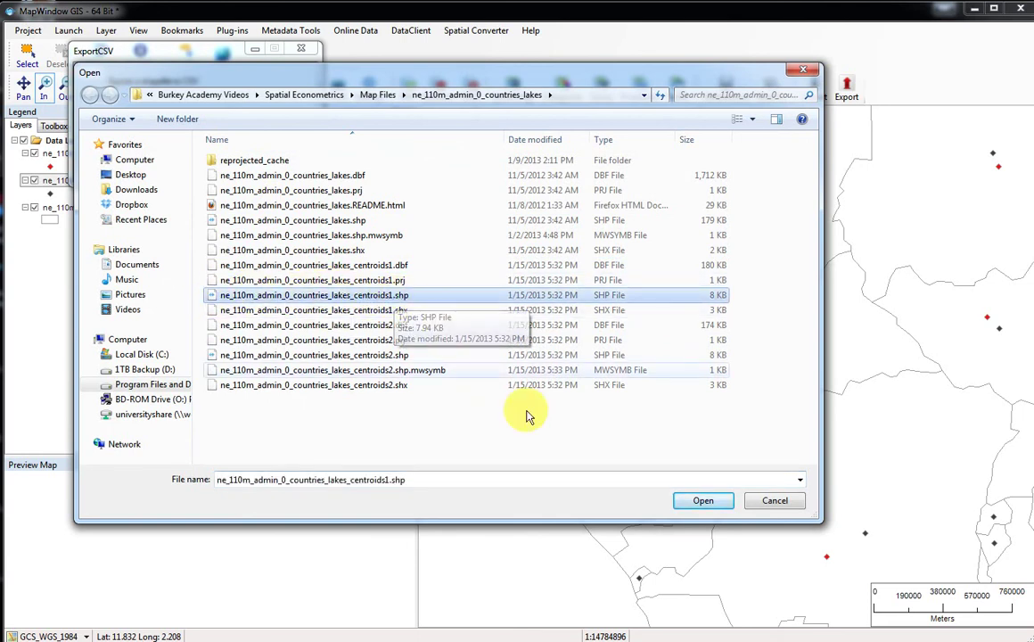
left_click(699, 504)
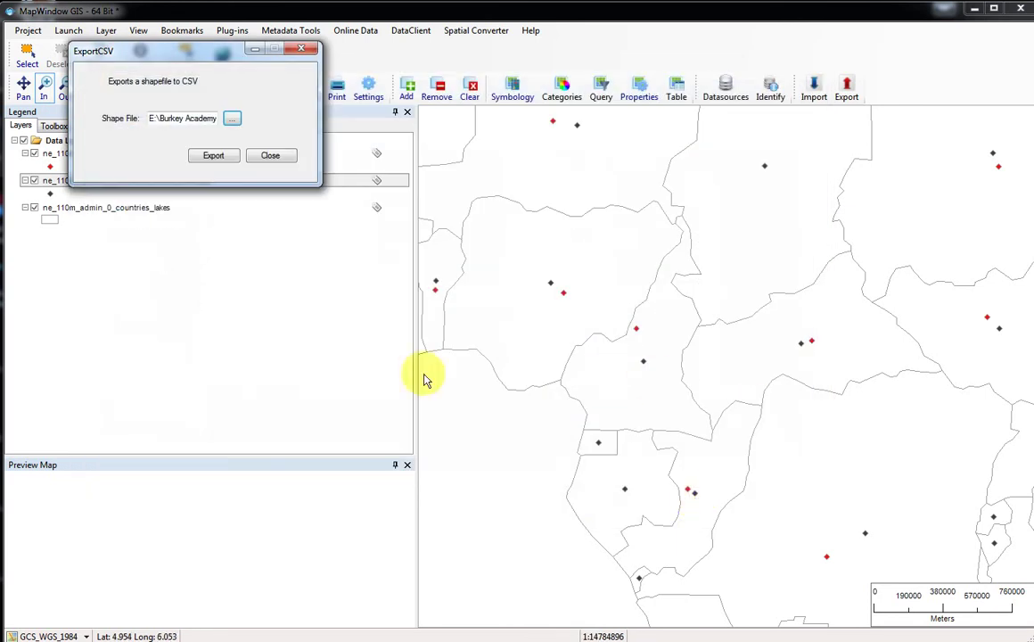
left_click(217, 163)
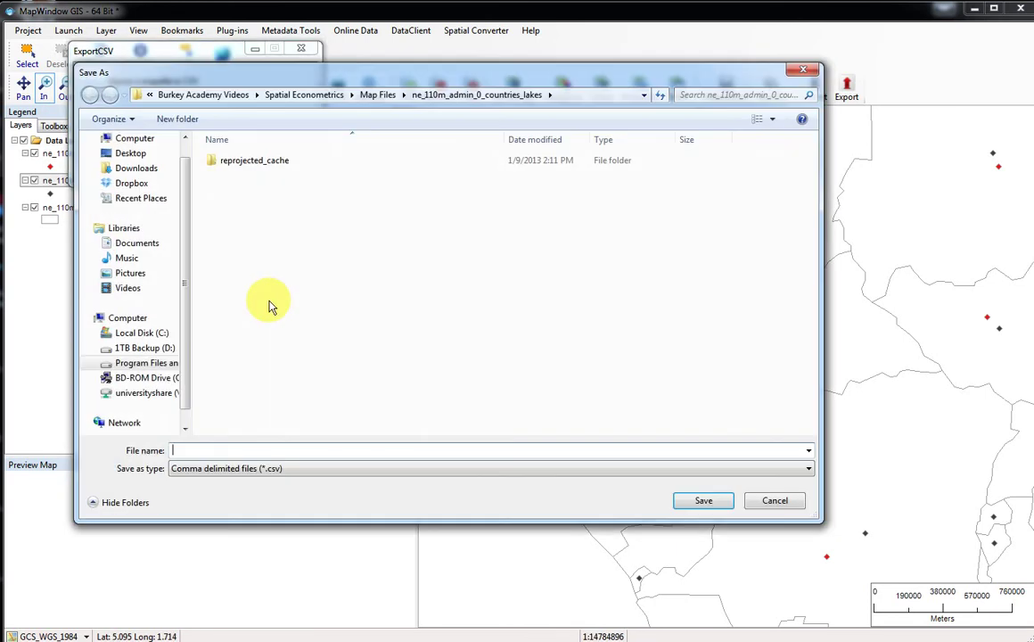
left_click(239, 449)
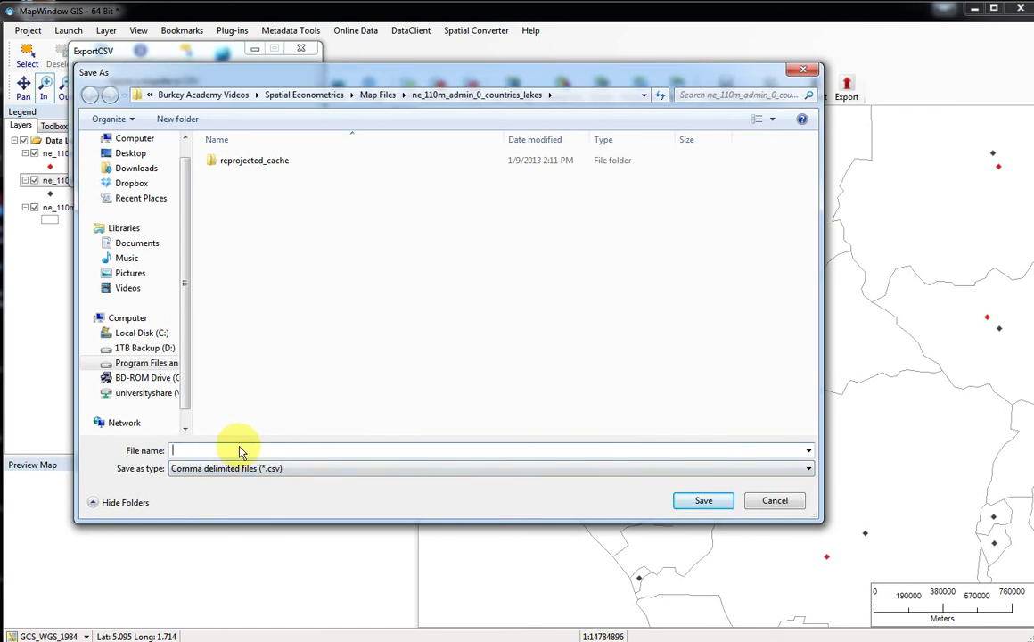
type("world centroids")
left_click(704, 501)
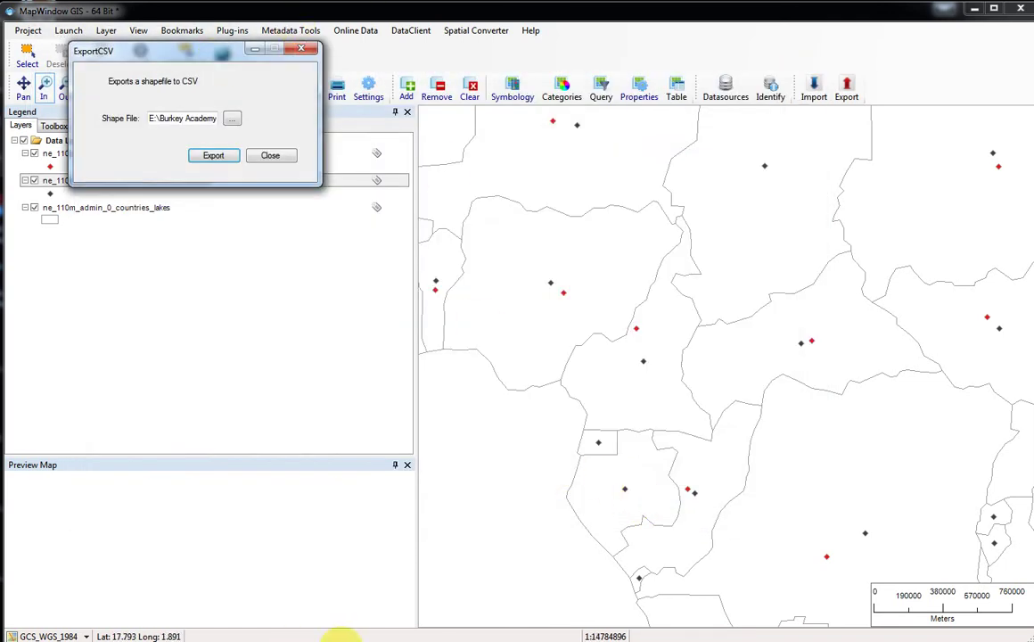
- Open world centroids.csv from Map Files > ne_110m_admin_0_countries_lakes in Excel via Explorer
left_click(232, 638)
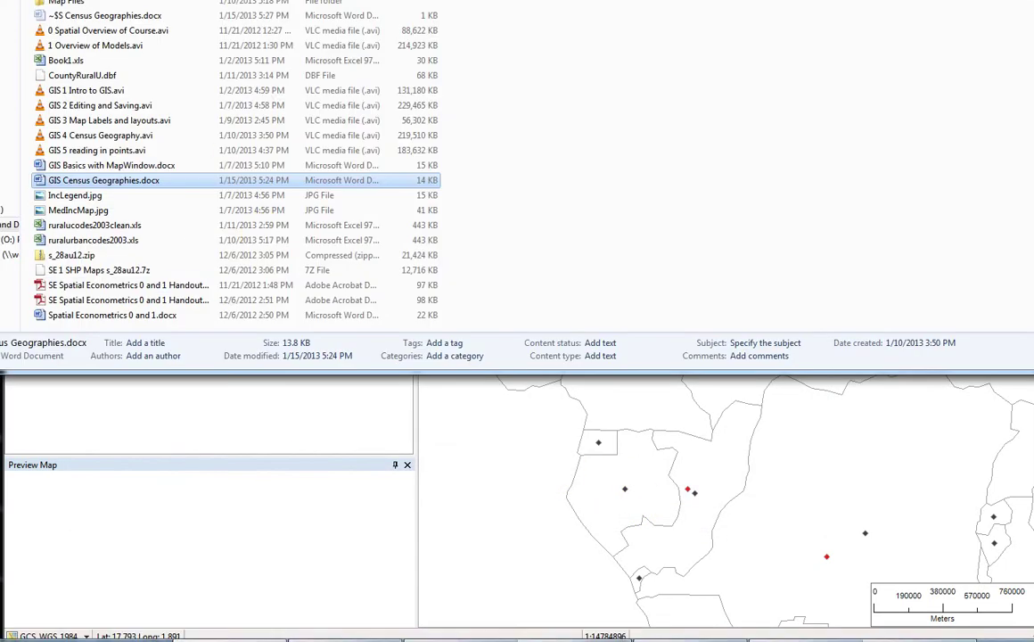
double_click(79, 32)
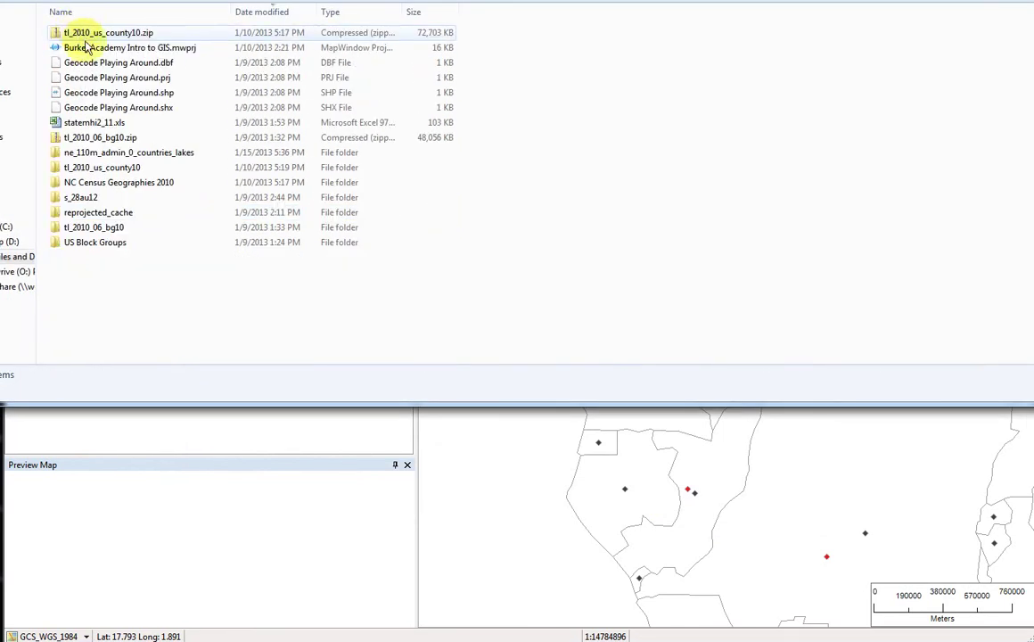
double_click(104, 154)
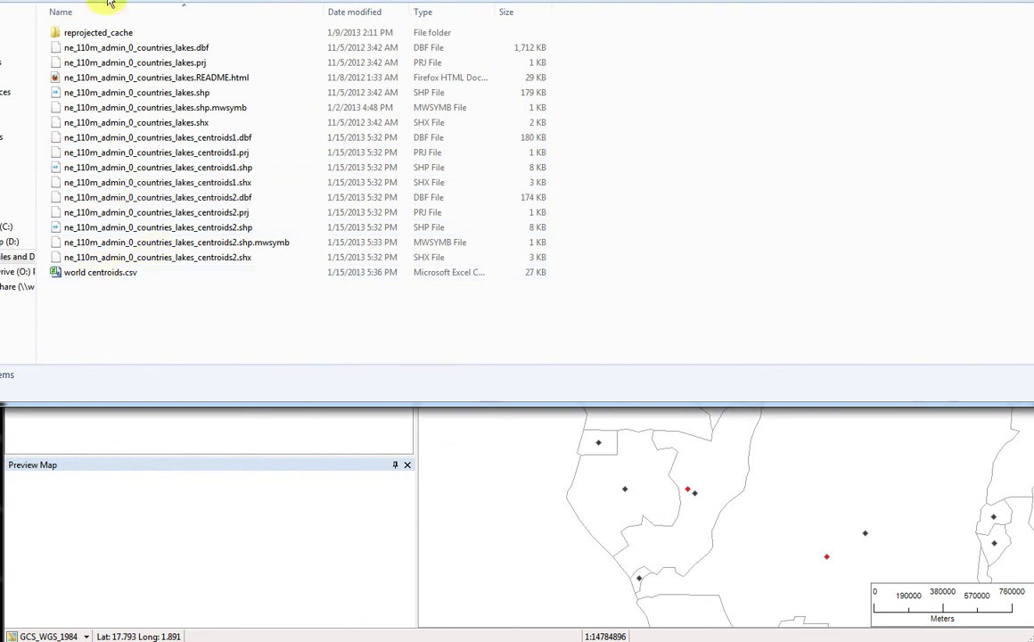
left_click_drag(267, 0, 338, 0)
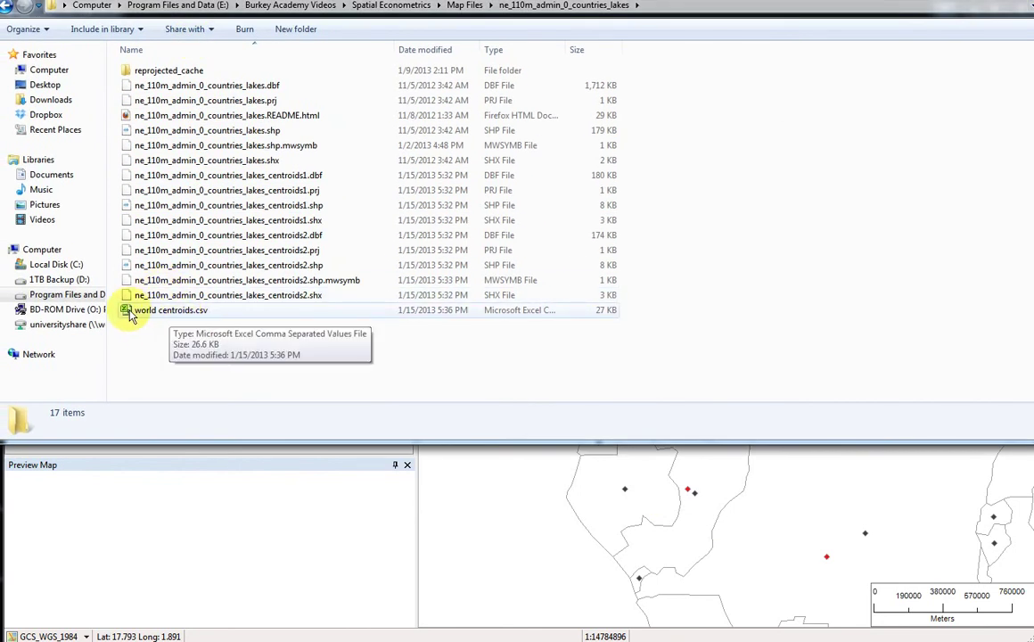
double_click(141, 310)
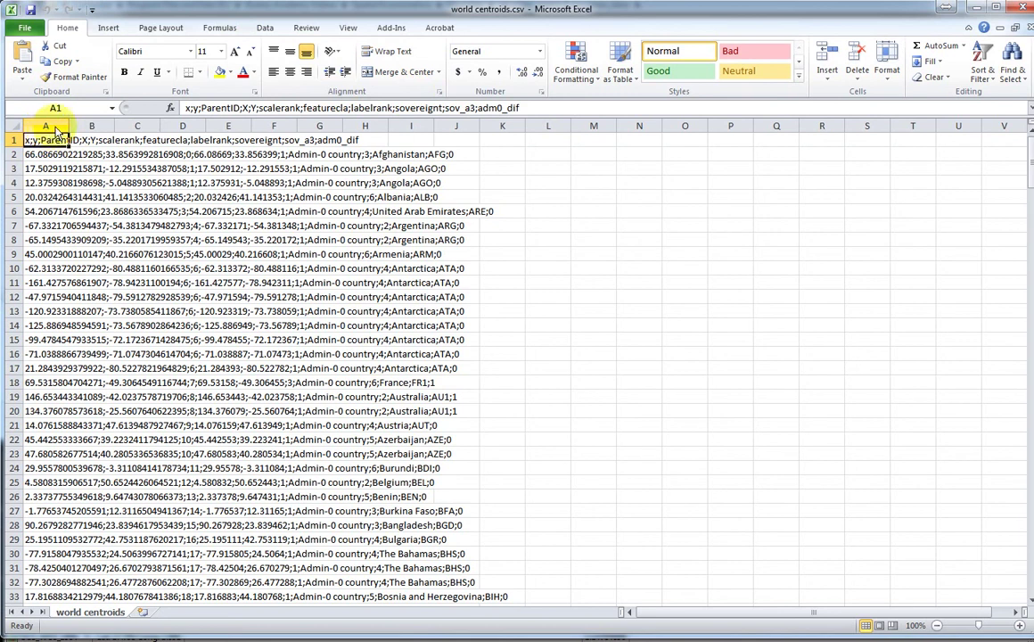
- Split column A on semicolons with Delimited Text to Columns into x, y, ParentID and the remaining fields
left_click(53, 127)
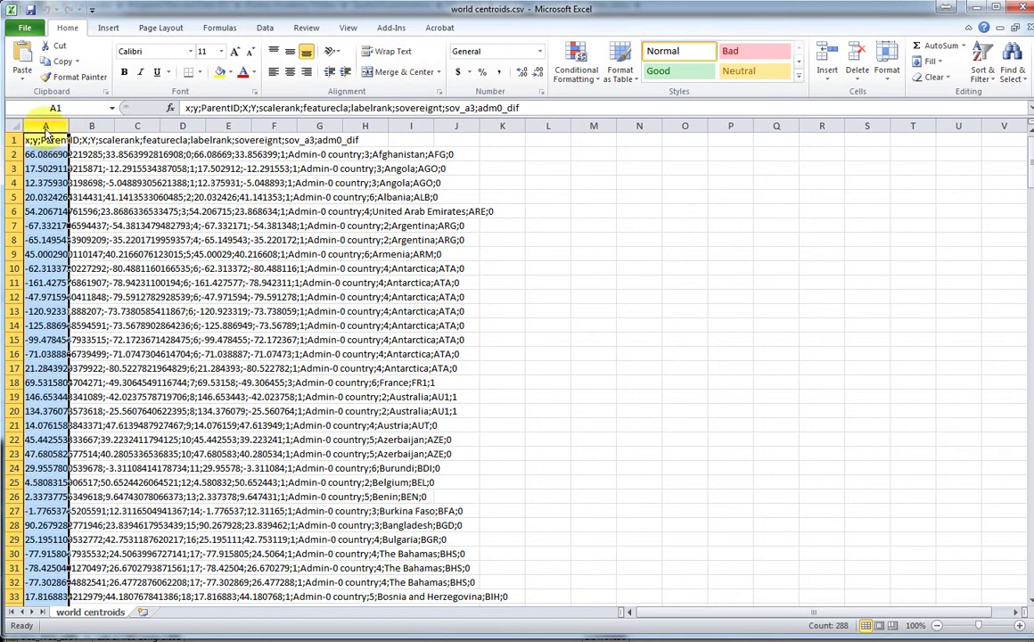
left_click(265, 27)
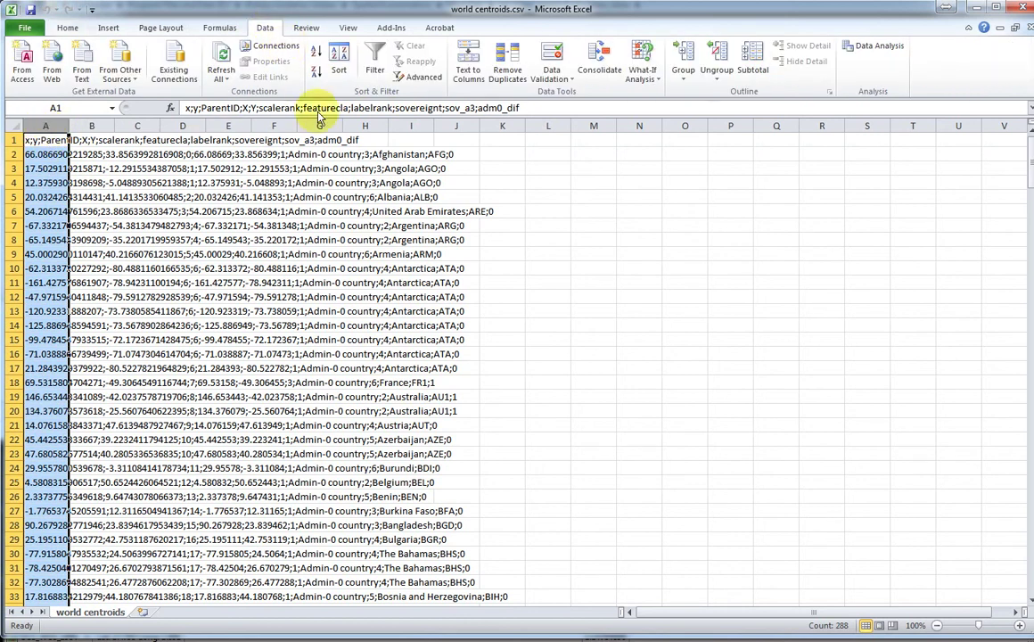
left_click(470, 62)
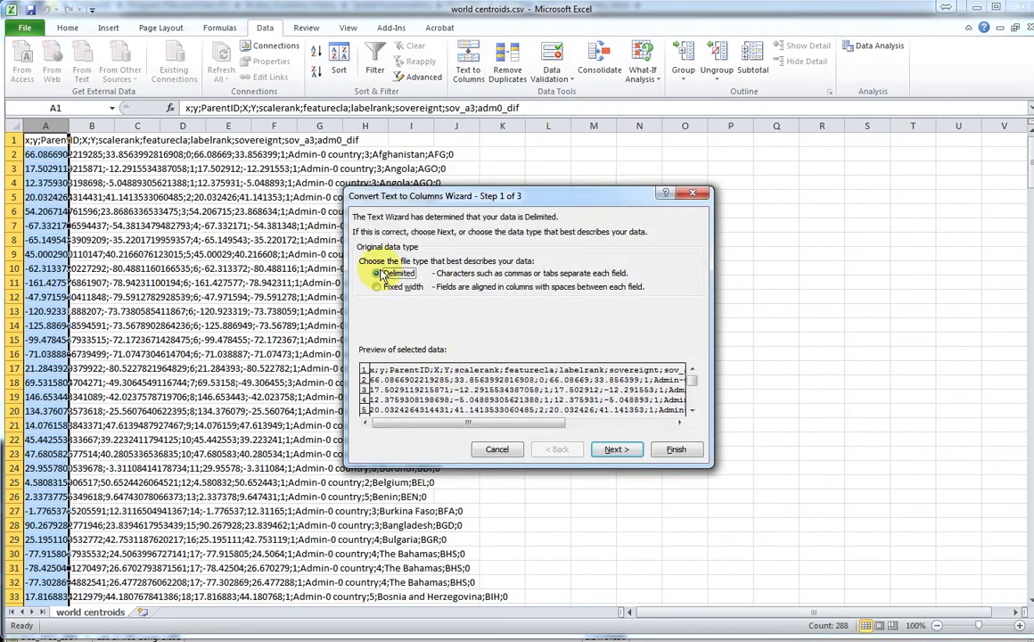
left_click(613, 450)
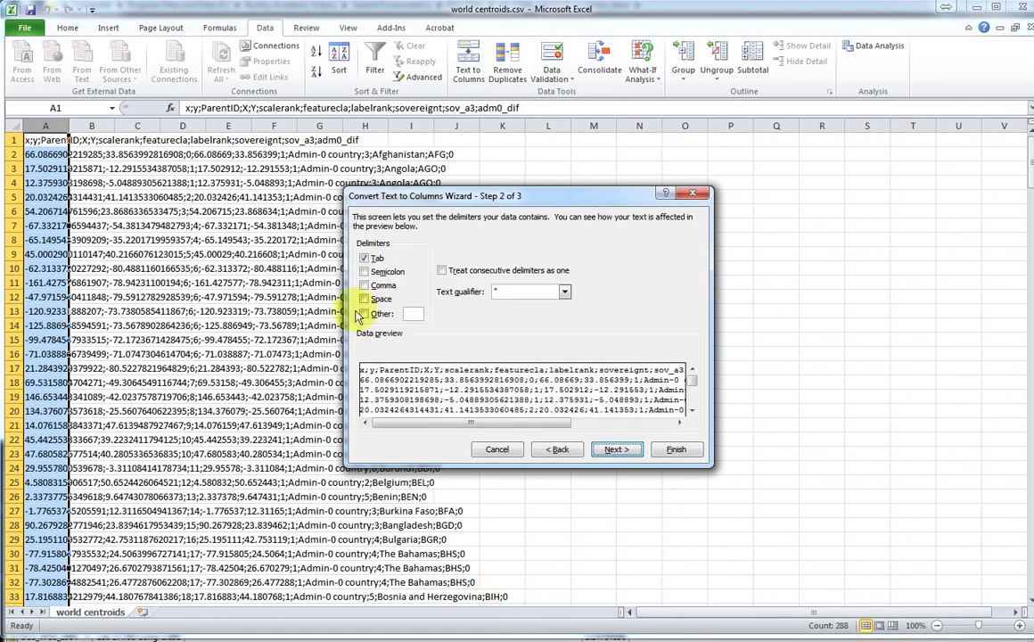
left_click(364, 272)
left_click(365, 272)
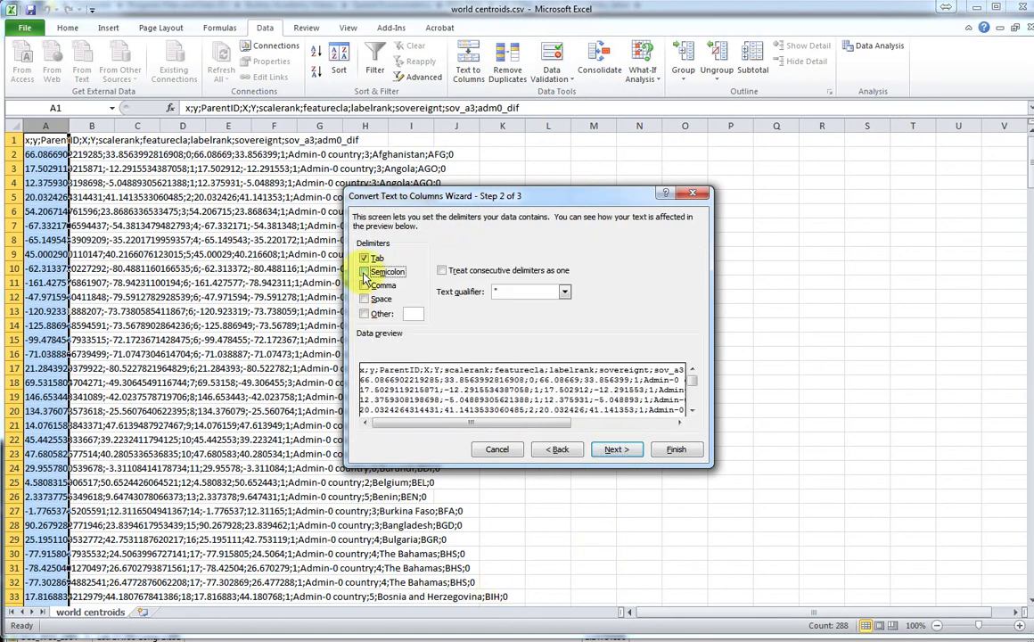
left_click(365, 272)
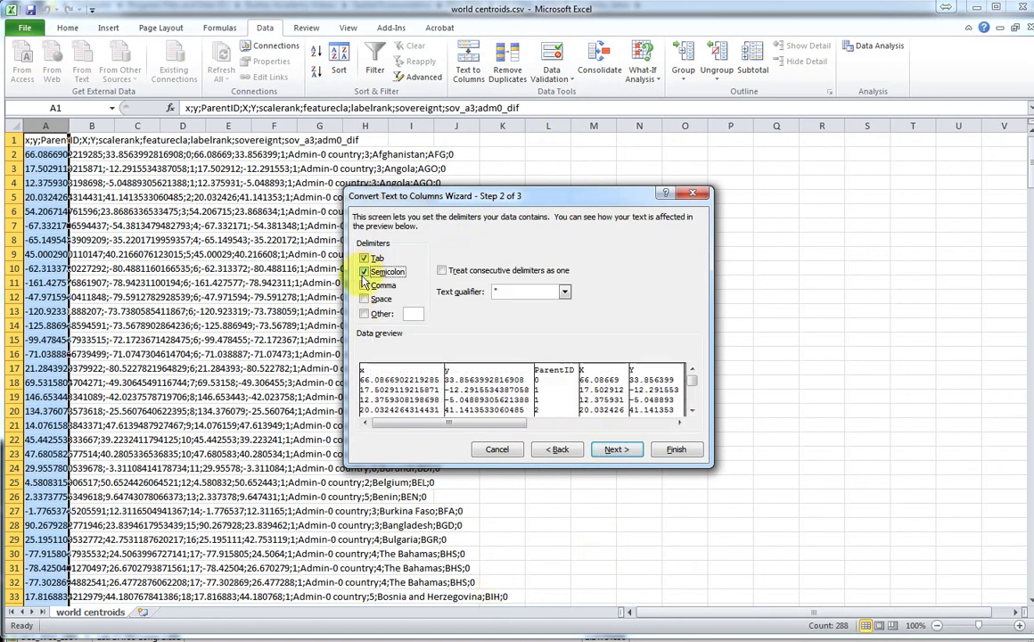
left_click(669, 451)
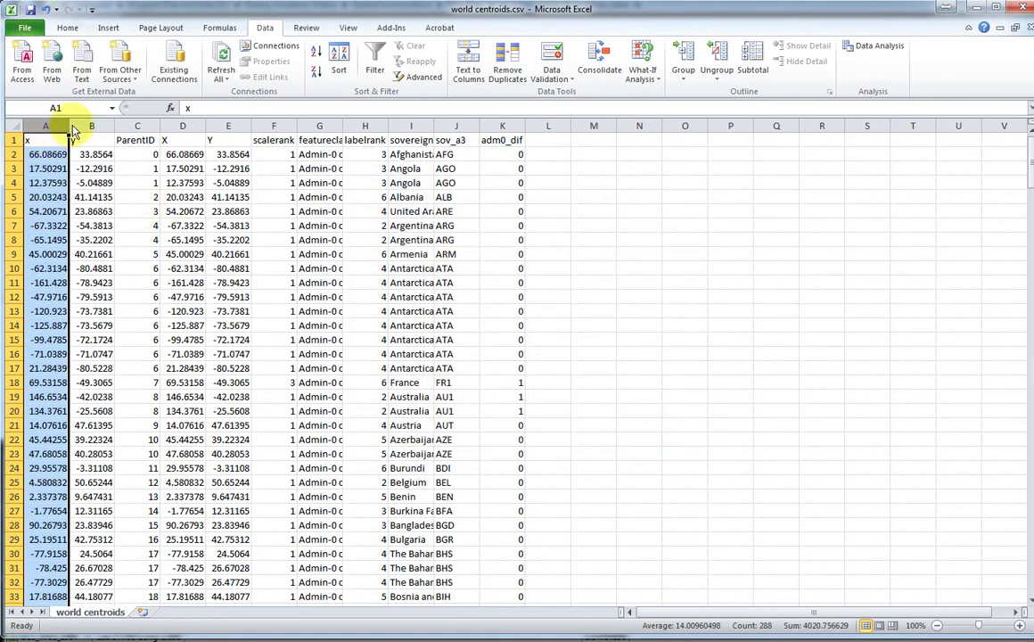
- Widen columns A and B, compare full x in A2 with rounded X in D2, then switch to Firefox
left_click_drag(70, 126, 210, 139)
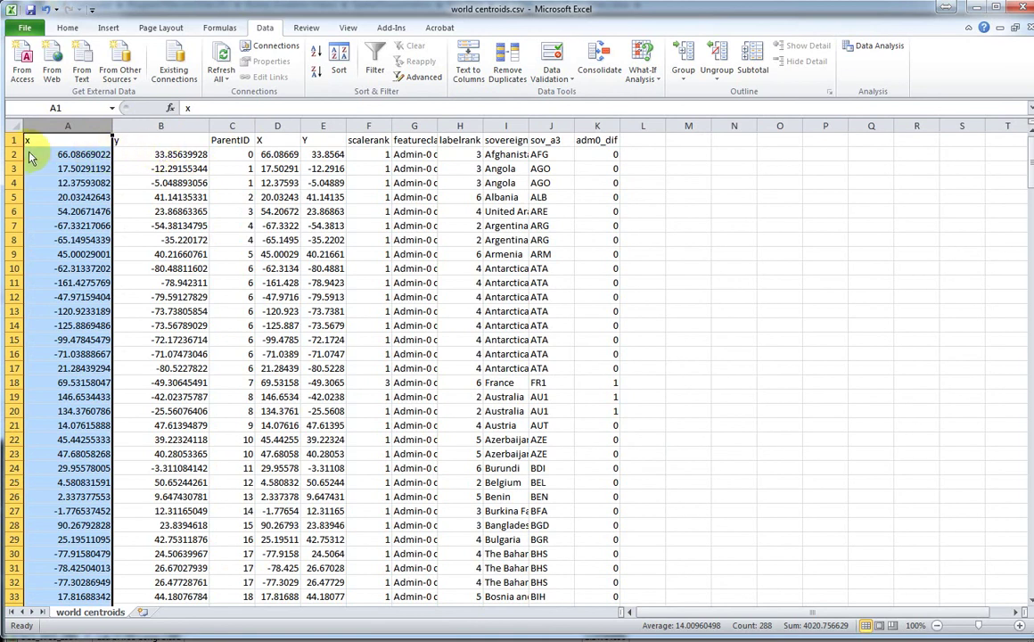
left_click(66, 159)
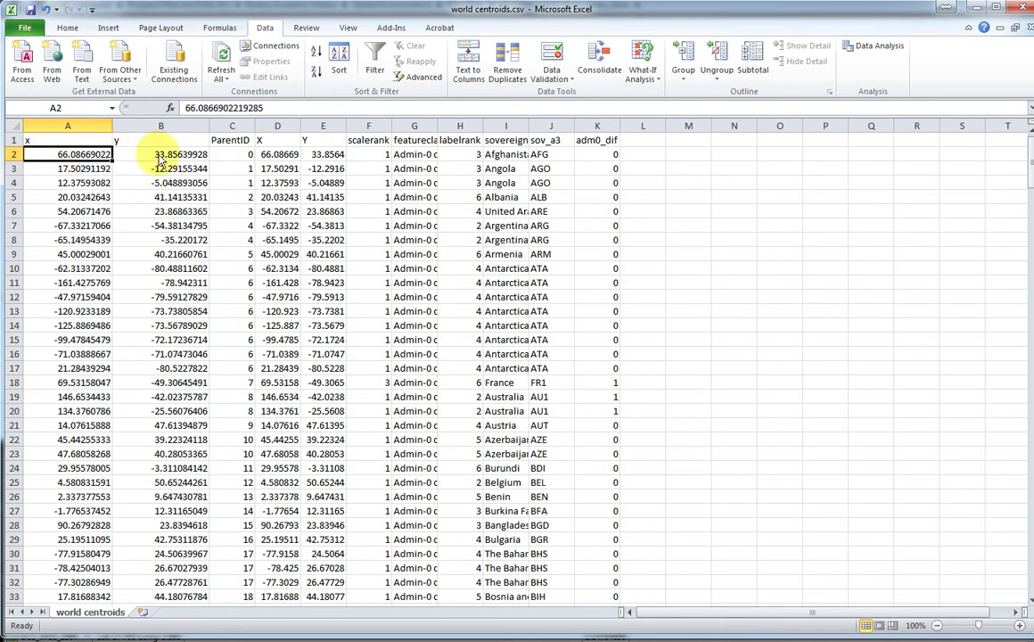
left_click(286, 158)
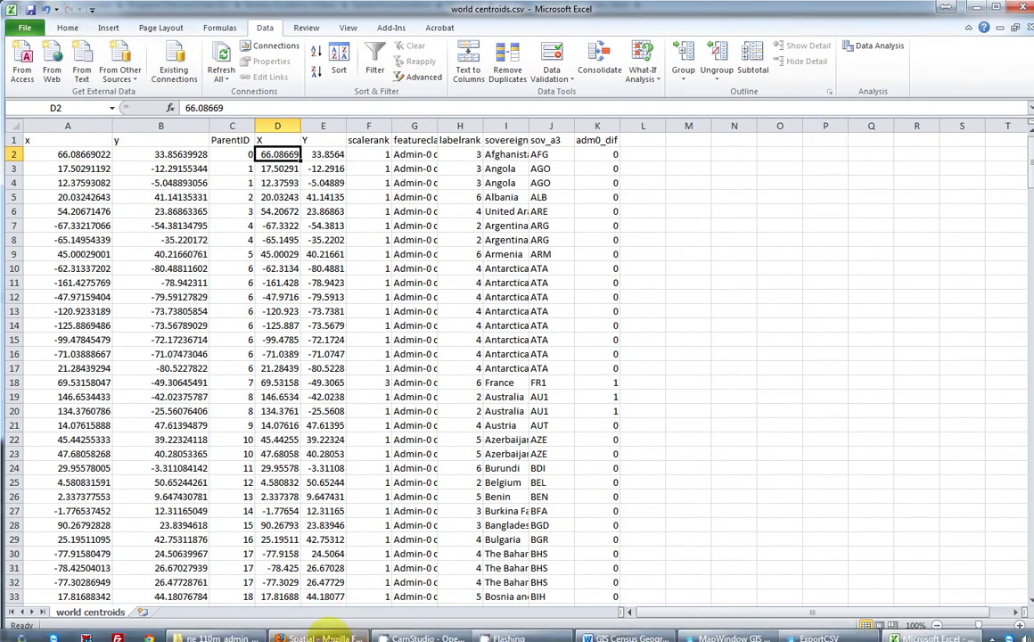
left_click(312, 640)
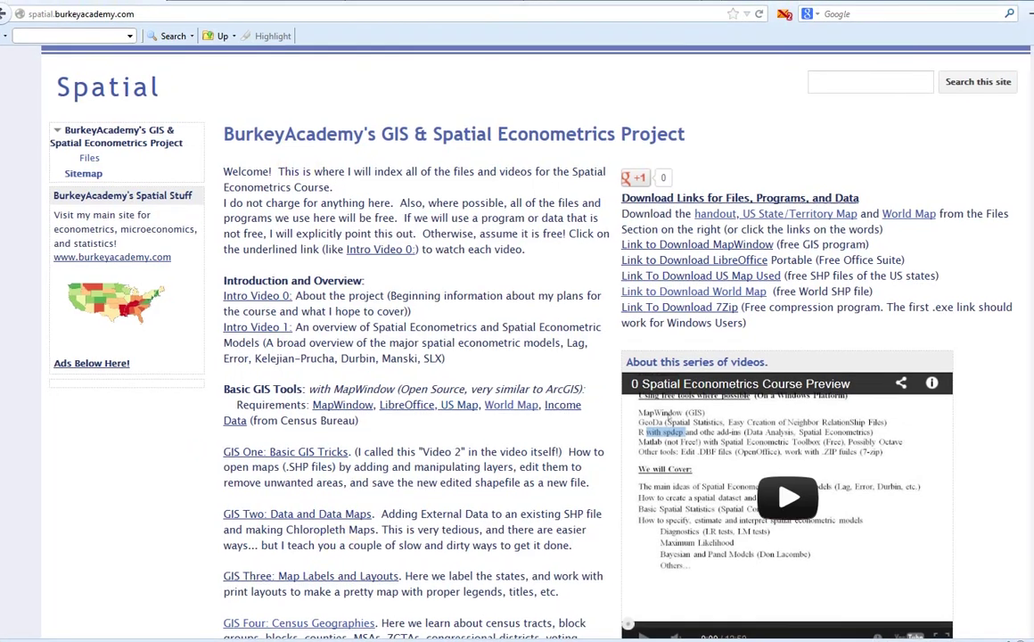